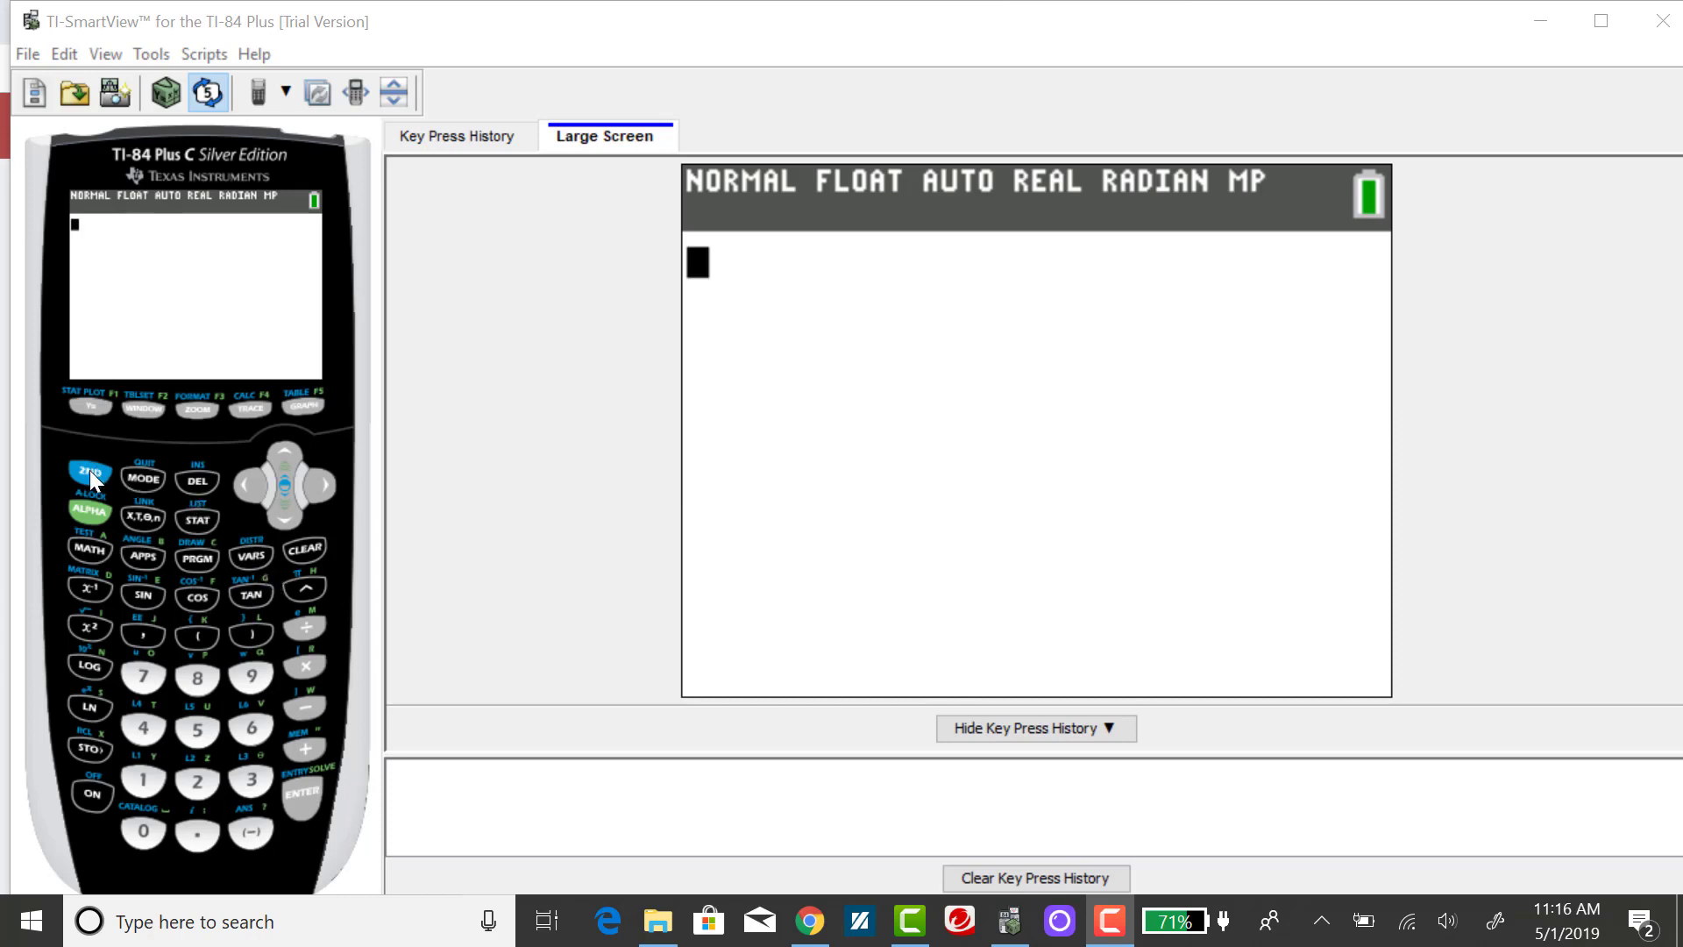
- Open the normalcdf distribution function and set its upper bound to 0.70, keeping the lower bound at -1E99
{"action": "left_click", "coordinate": [90, 469]}
{"action": "left_click", "coordinate": [242, 551]}
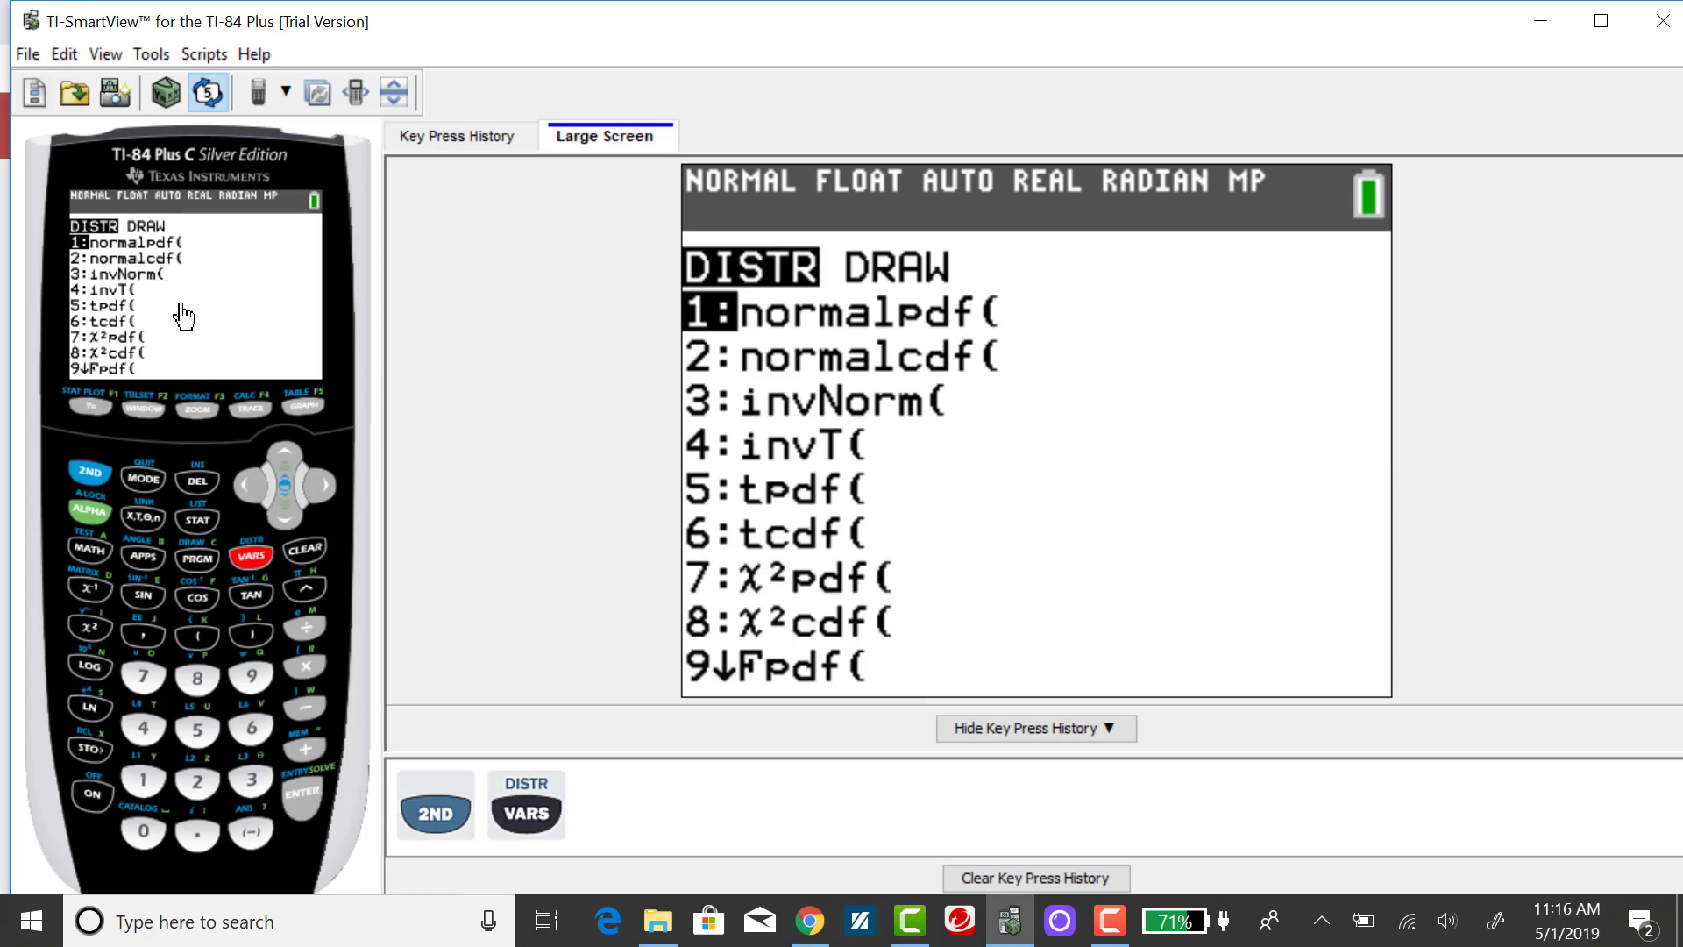
{"action": "left_click", "coordinate": [199, 785]}
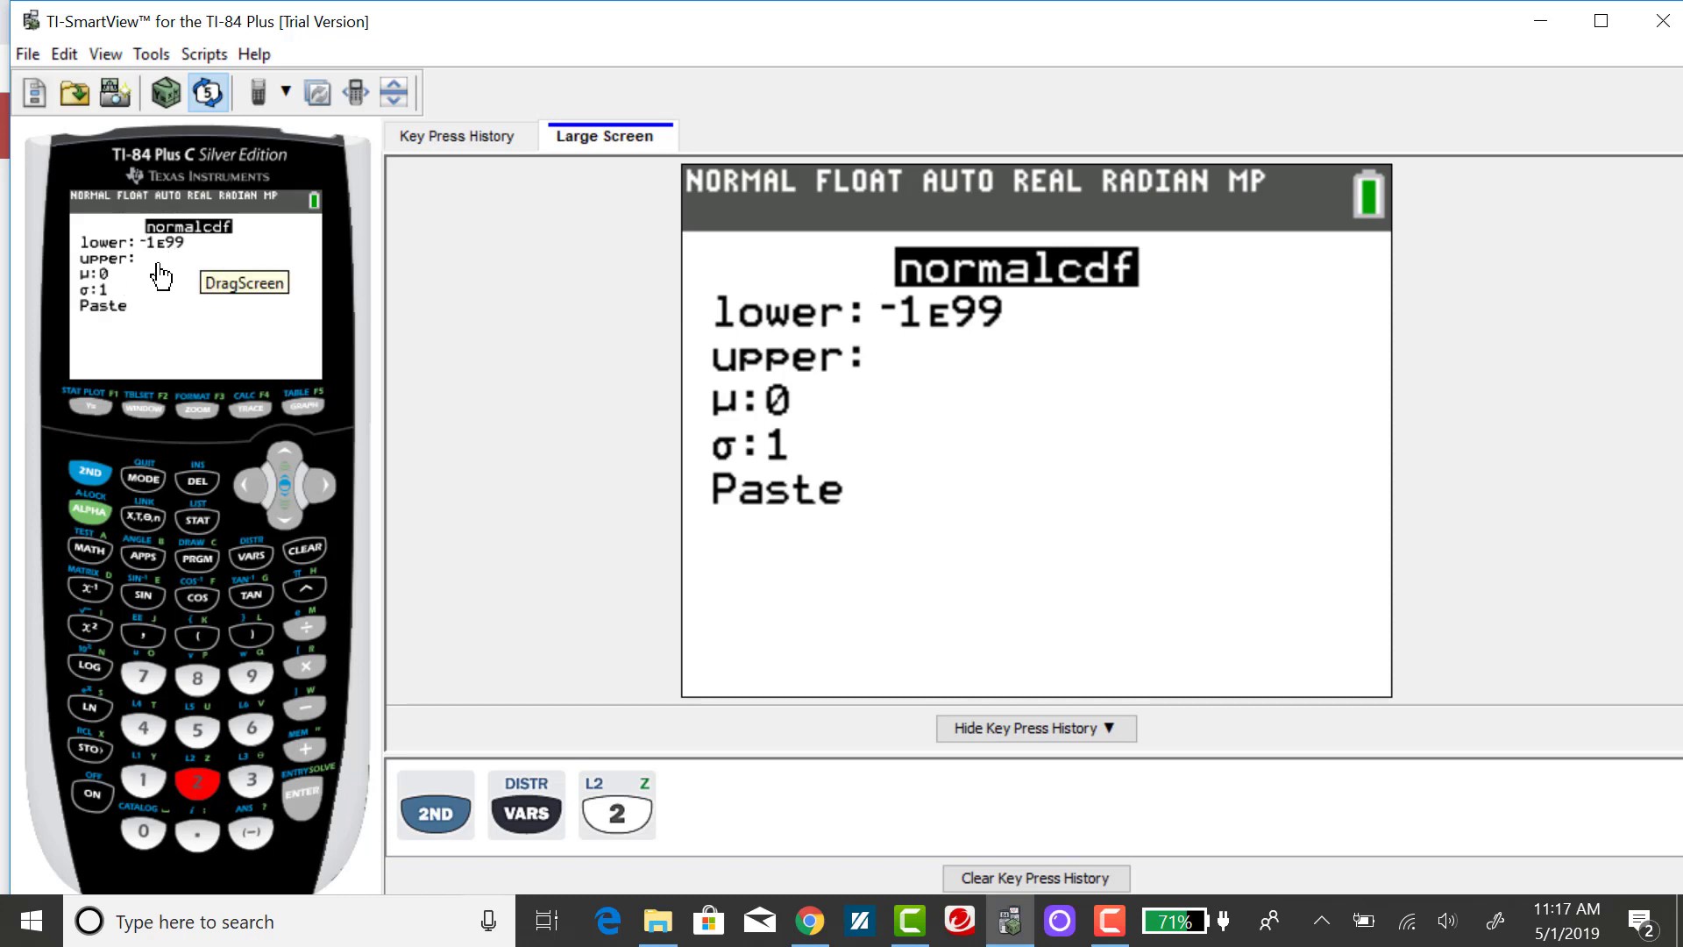
{"action": "left_click", "coordinate": [282, 519]}
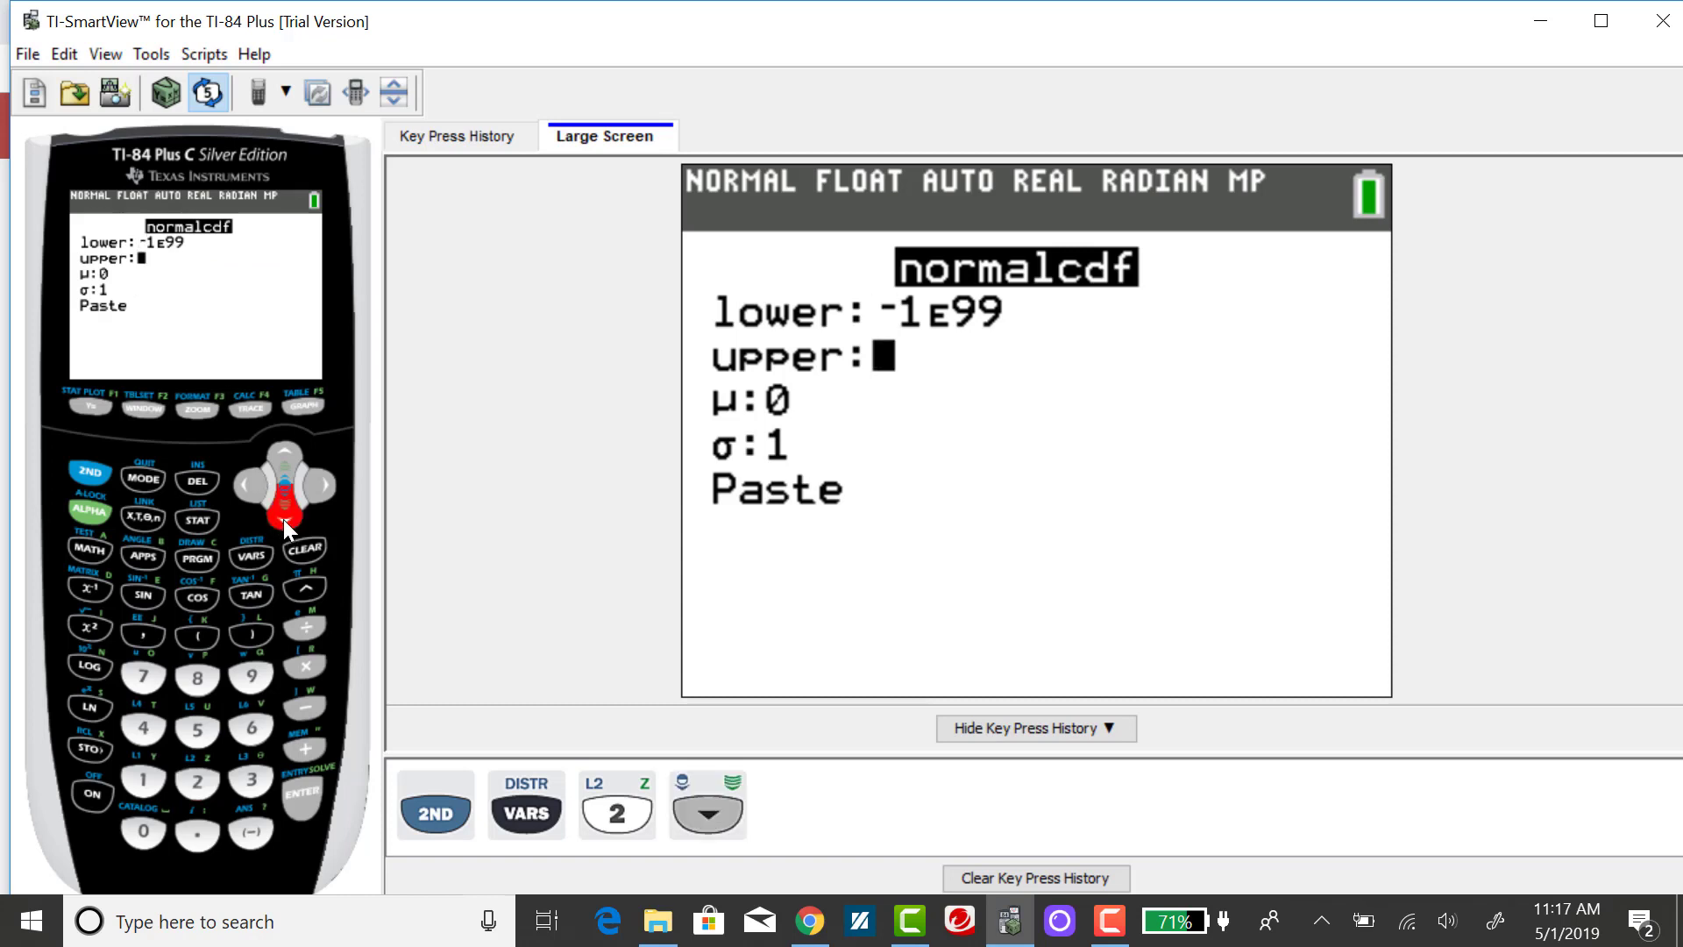
{"action": "left_click", "coordinate": [144, 830]}
{"action": "left_click", "coordinate": [198, 835]}
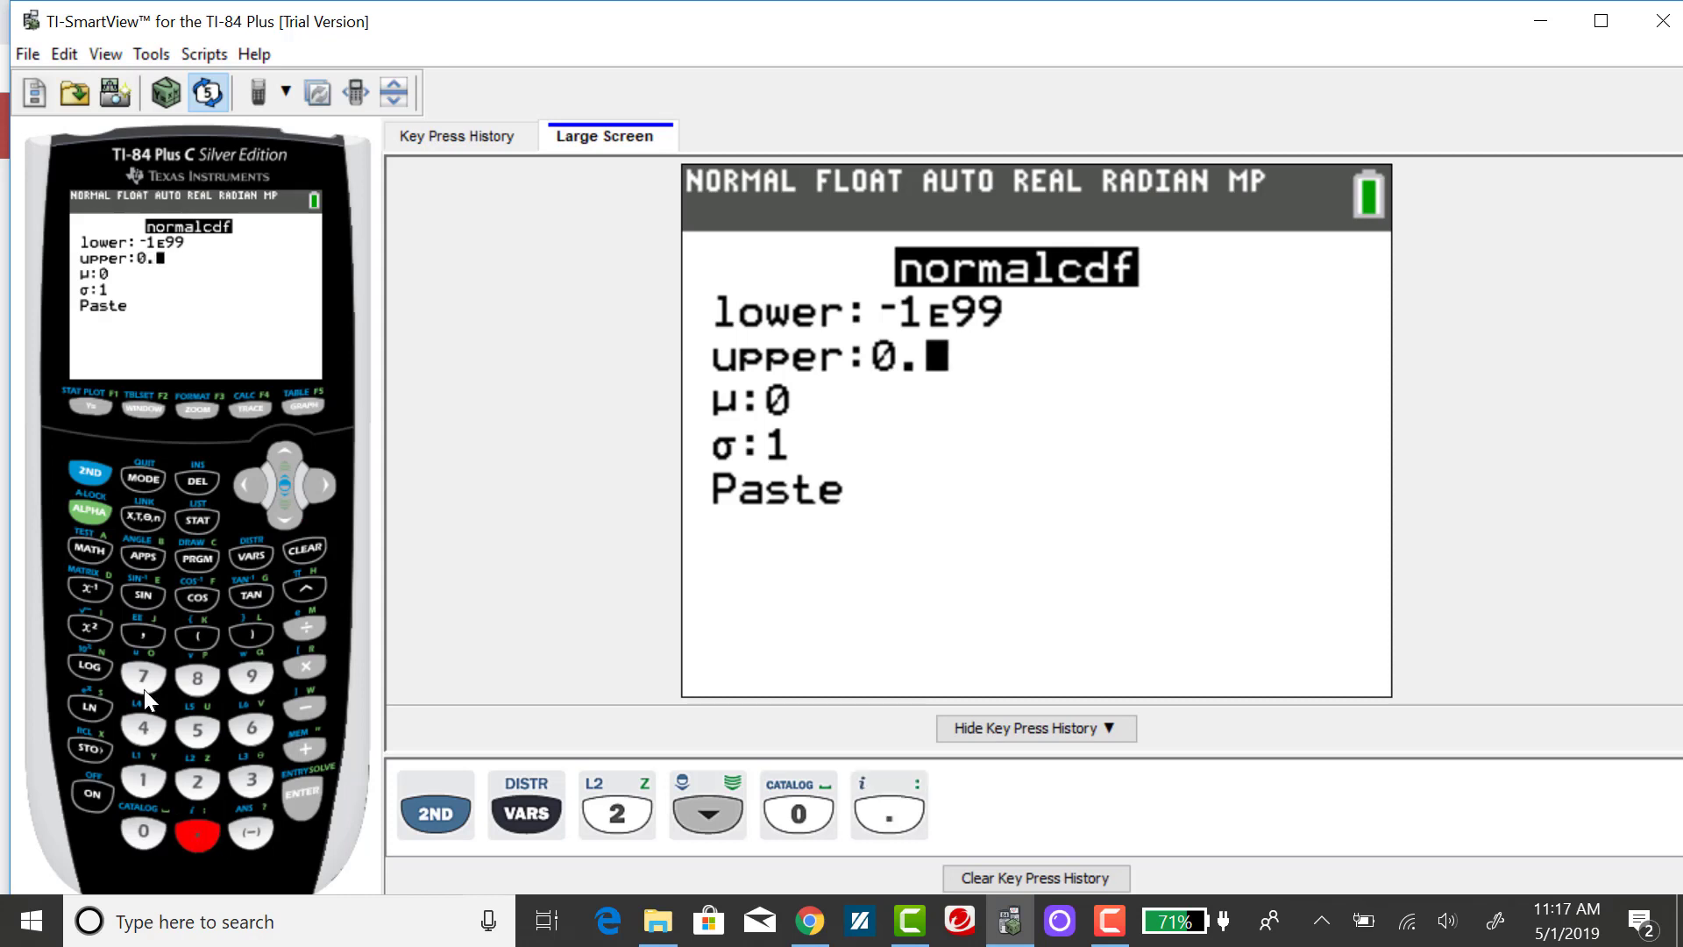
{"action": "left_click", "coordinate": [144, 677]}
{"action": "left_click", "coordinate": [138, 840]}
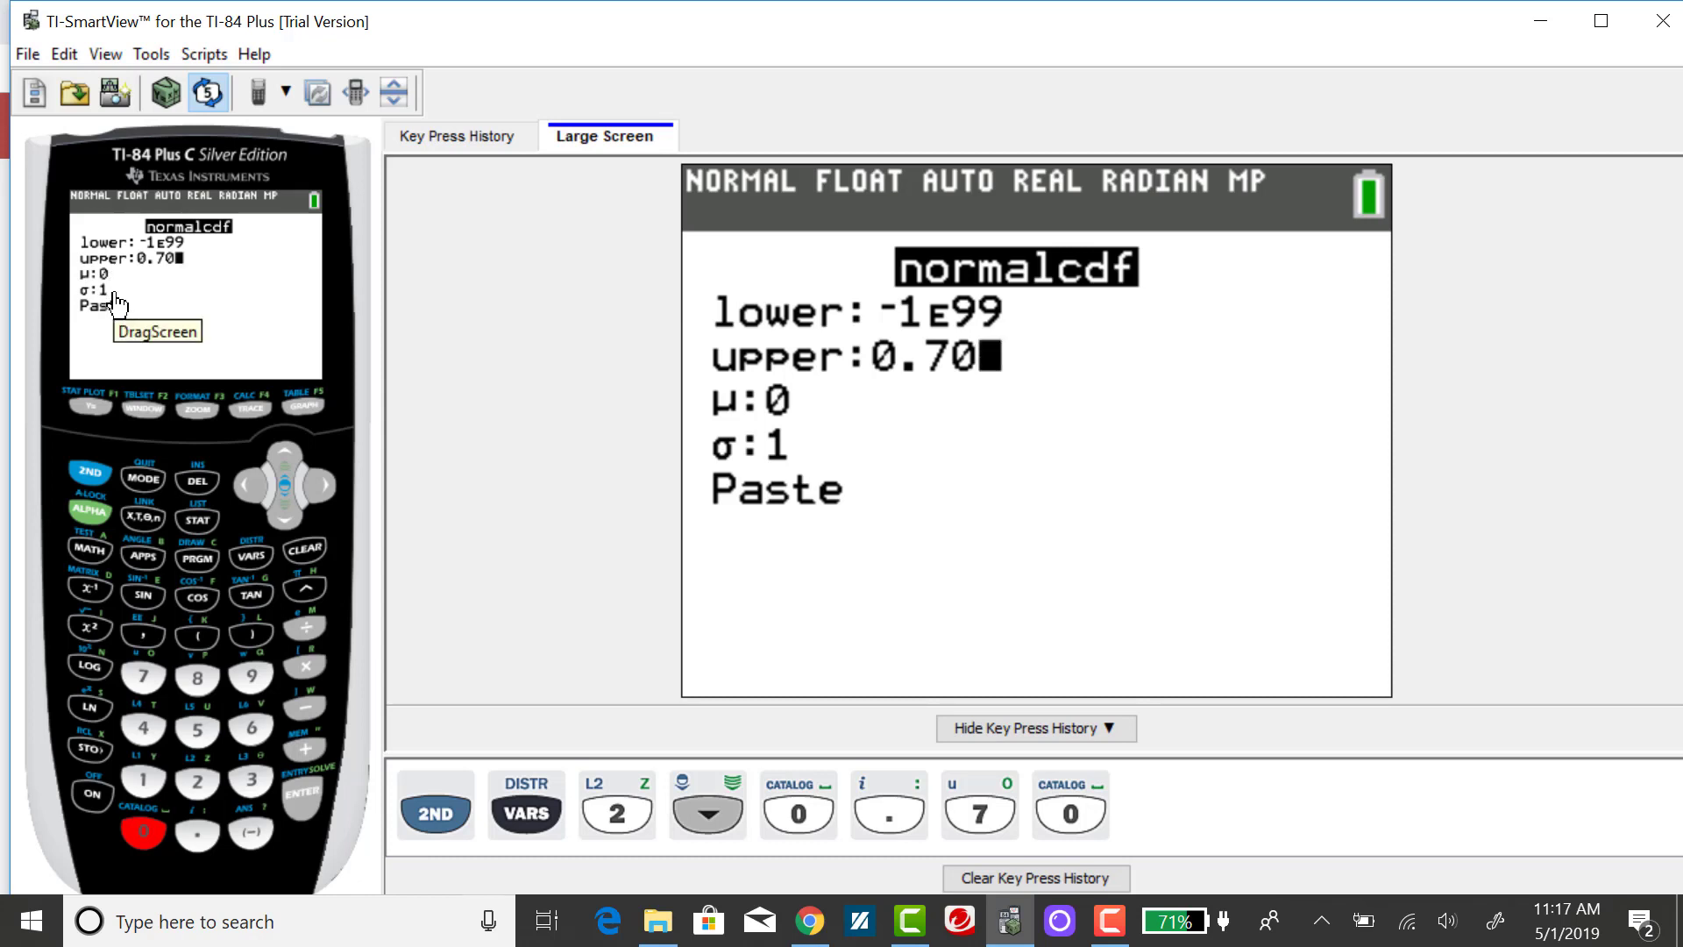
- Paste normalcdf(-1E99,0.70,0,1) to the home screen with mean 0 and standard deviation 1, and evaluate it
{"action": "left_click", "coordinate": [290, 520]}
{"action": "left_click", "coordinate": [289, 519]}
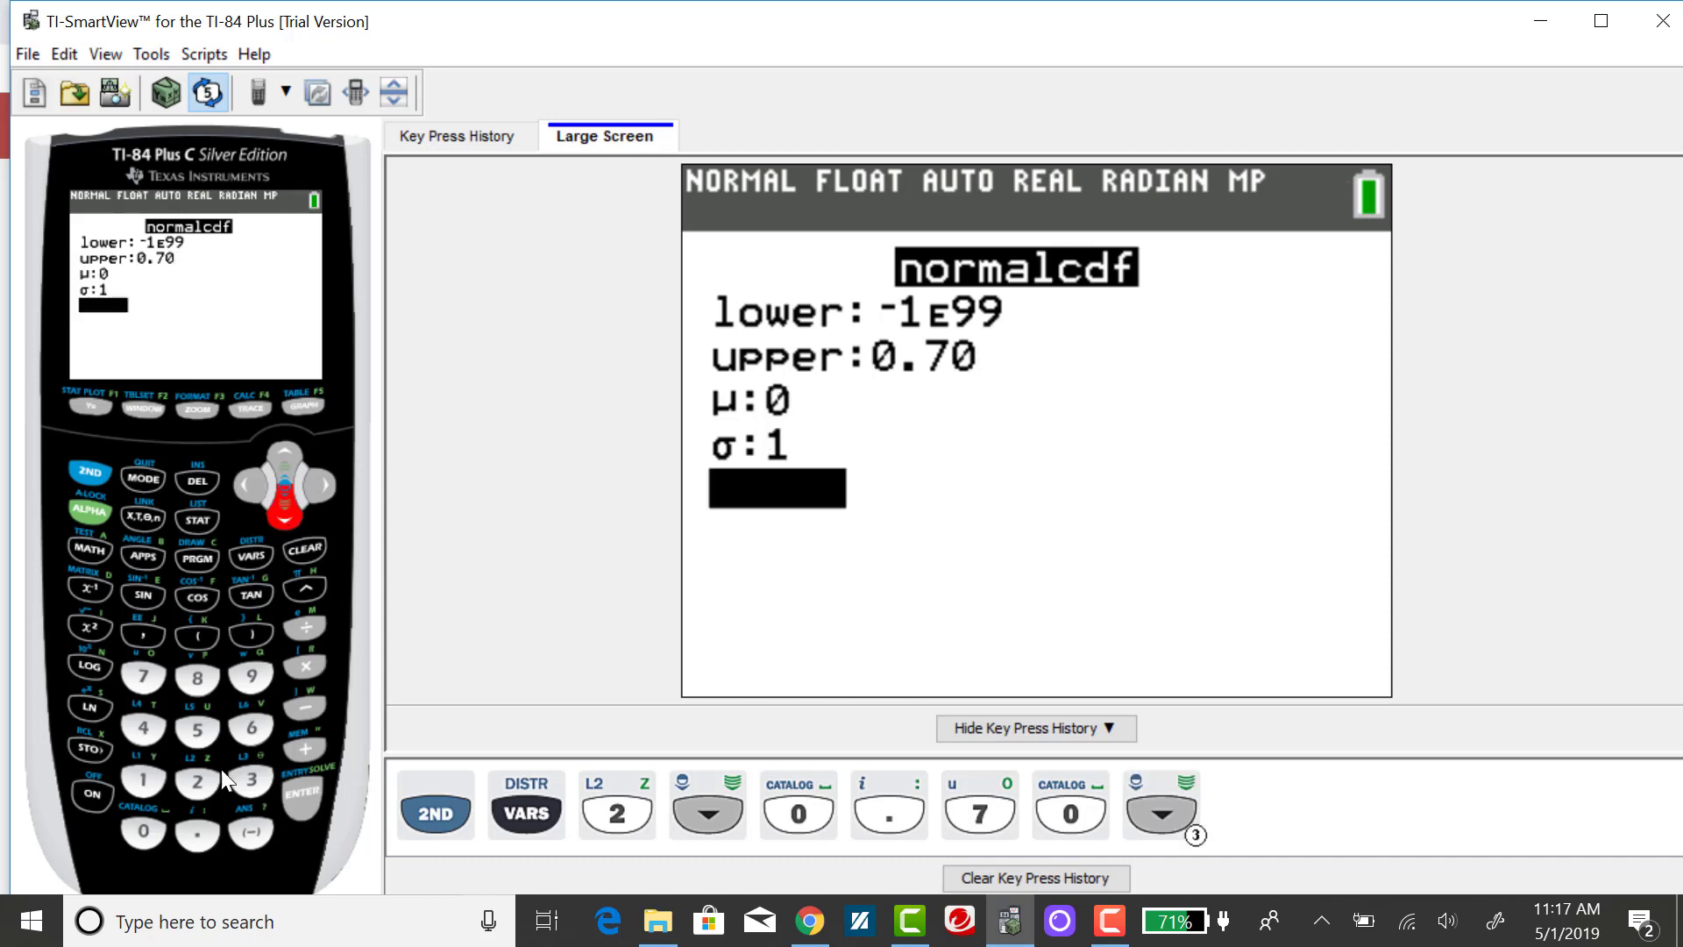
{"action": "left_click", "coordinate": [297, 798]}
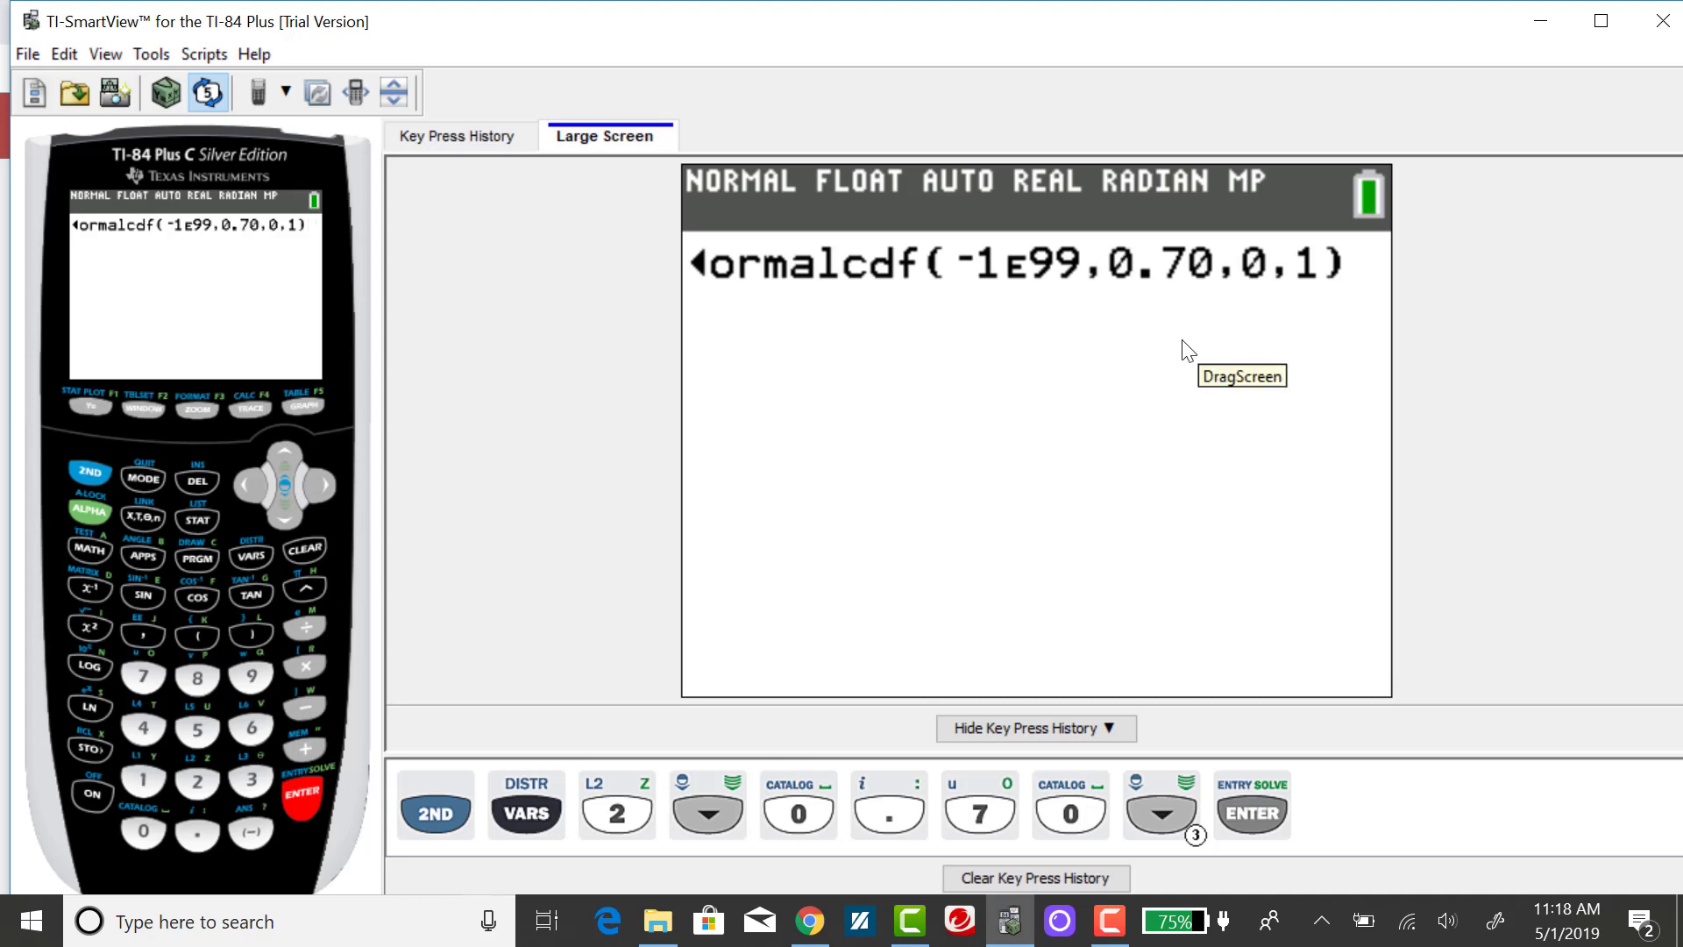
{"action": "left_click", "coordinate": [296, 800]}
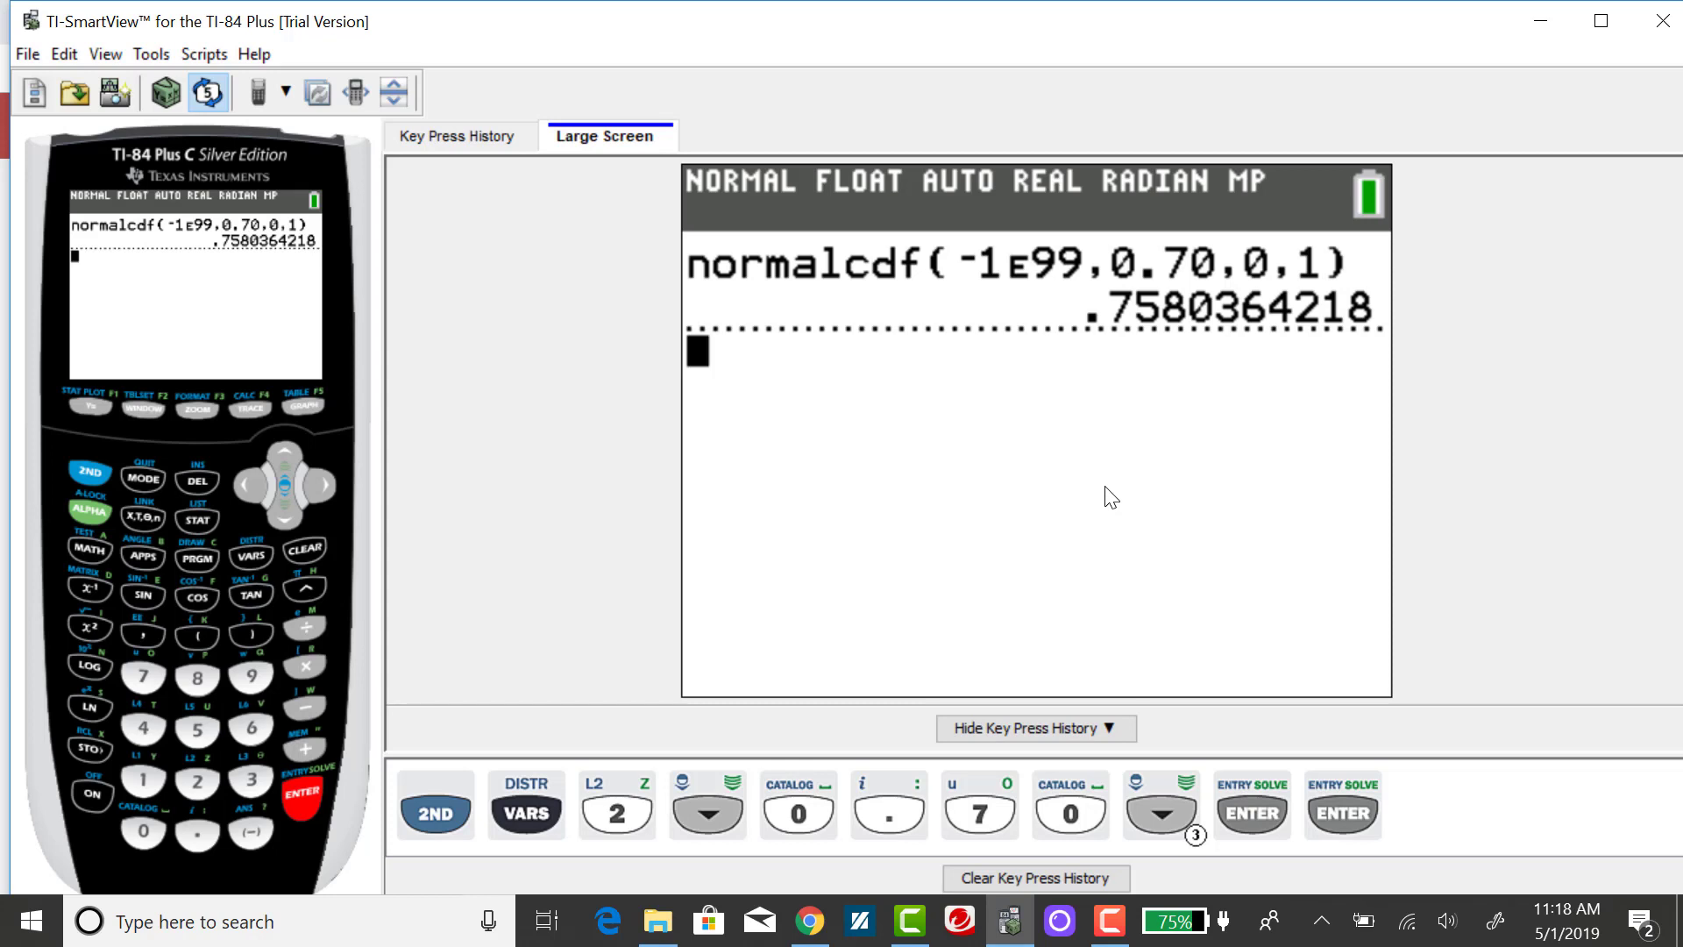
- Open normalcdf for a second calculation and set the upper bound to 1.67
{"action": "left_click", "coordinate": [91, 475]}
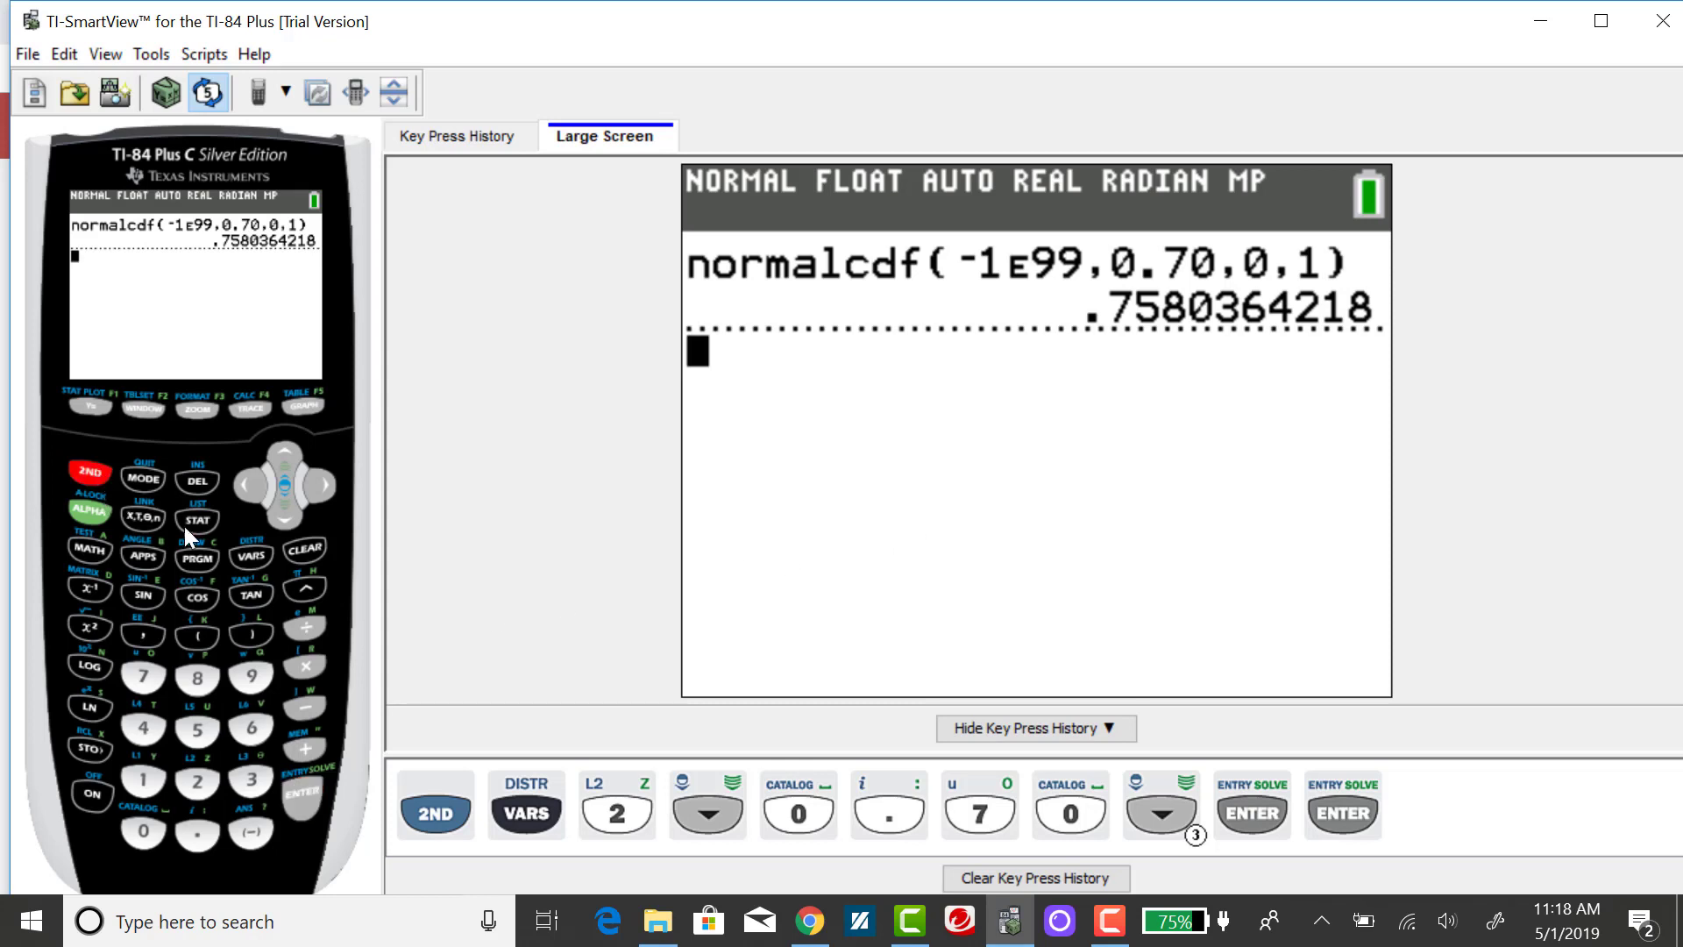
{"action": "left_click", "coordinate": [252, 554]}
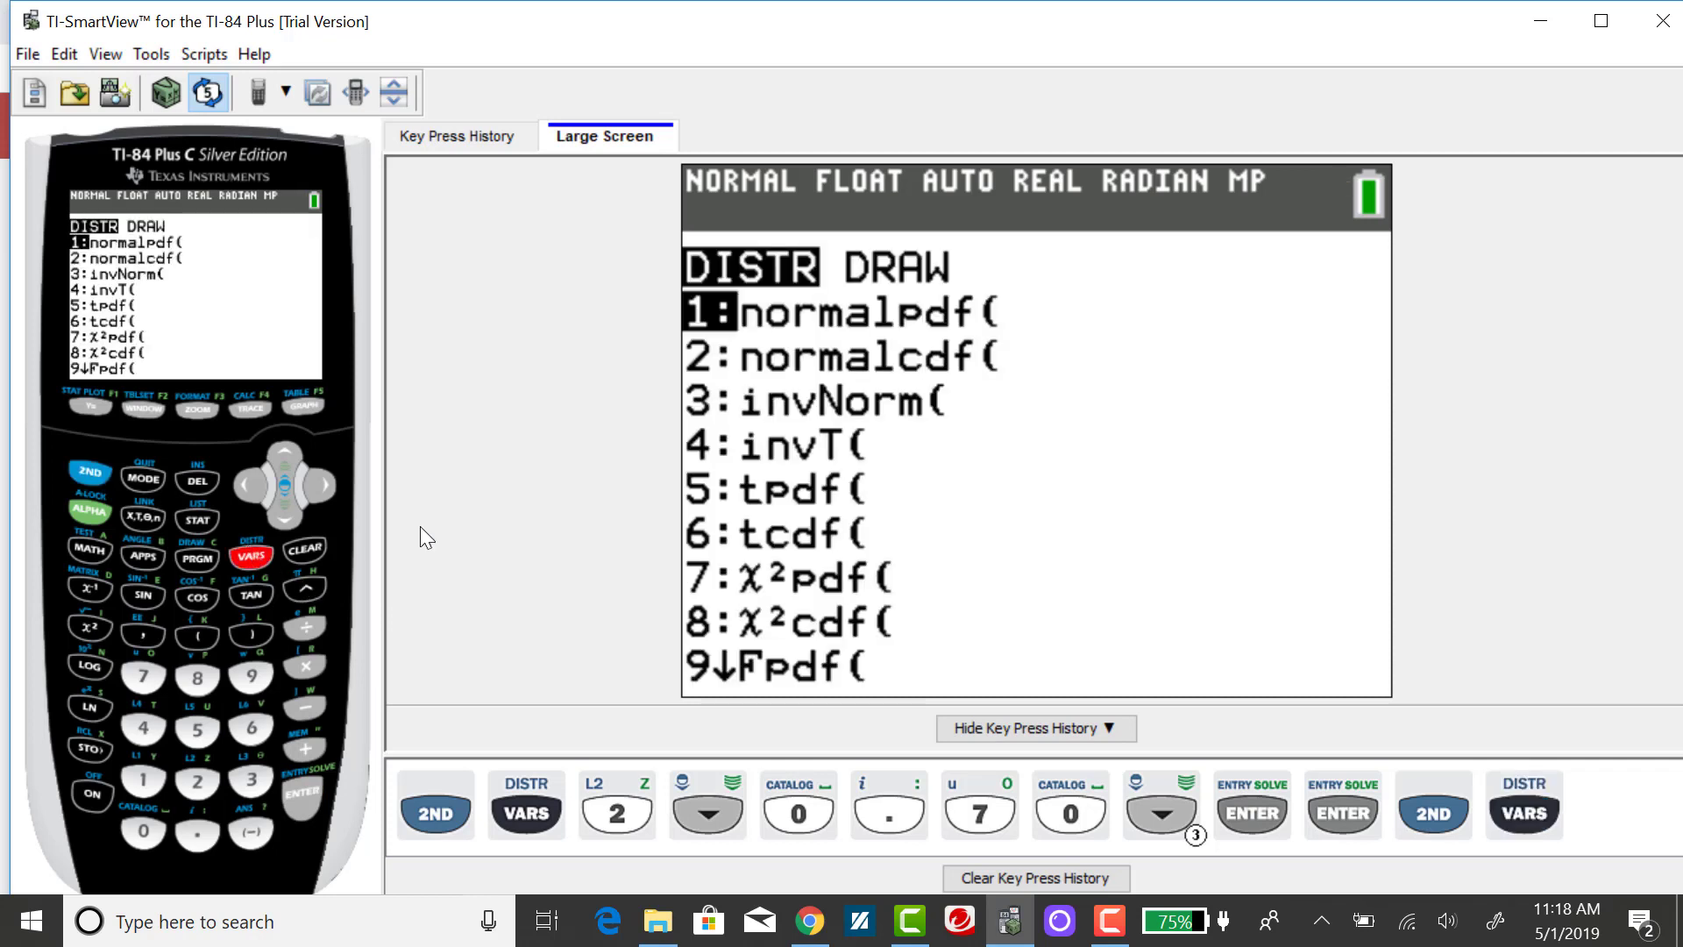
{"action": "left_click", "coordinate": [198, 780]}
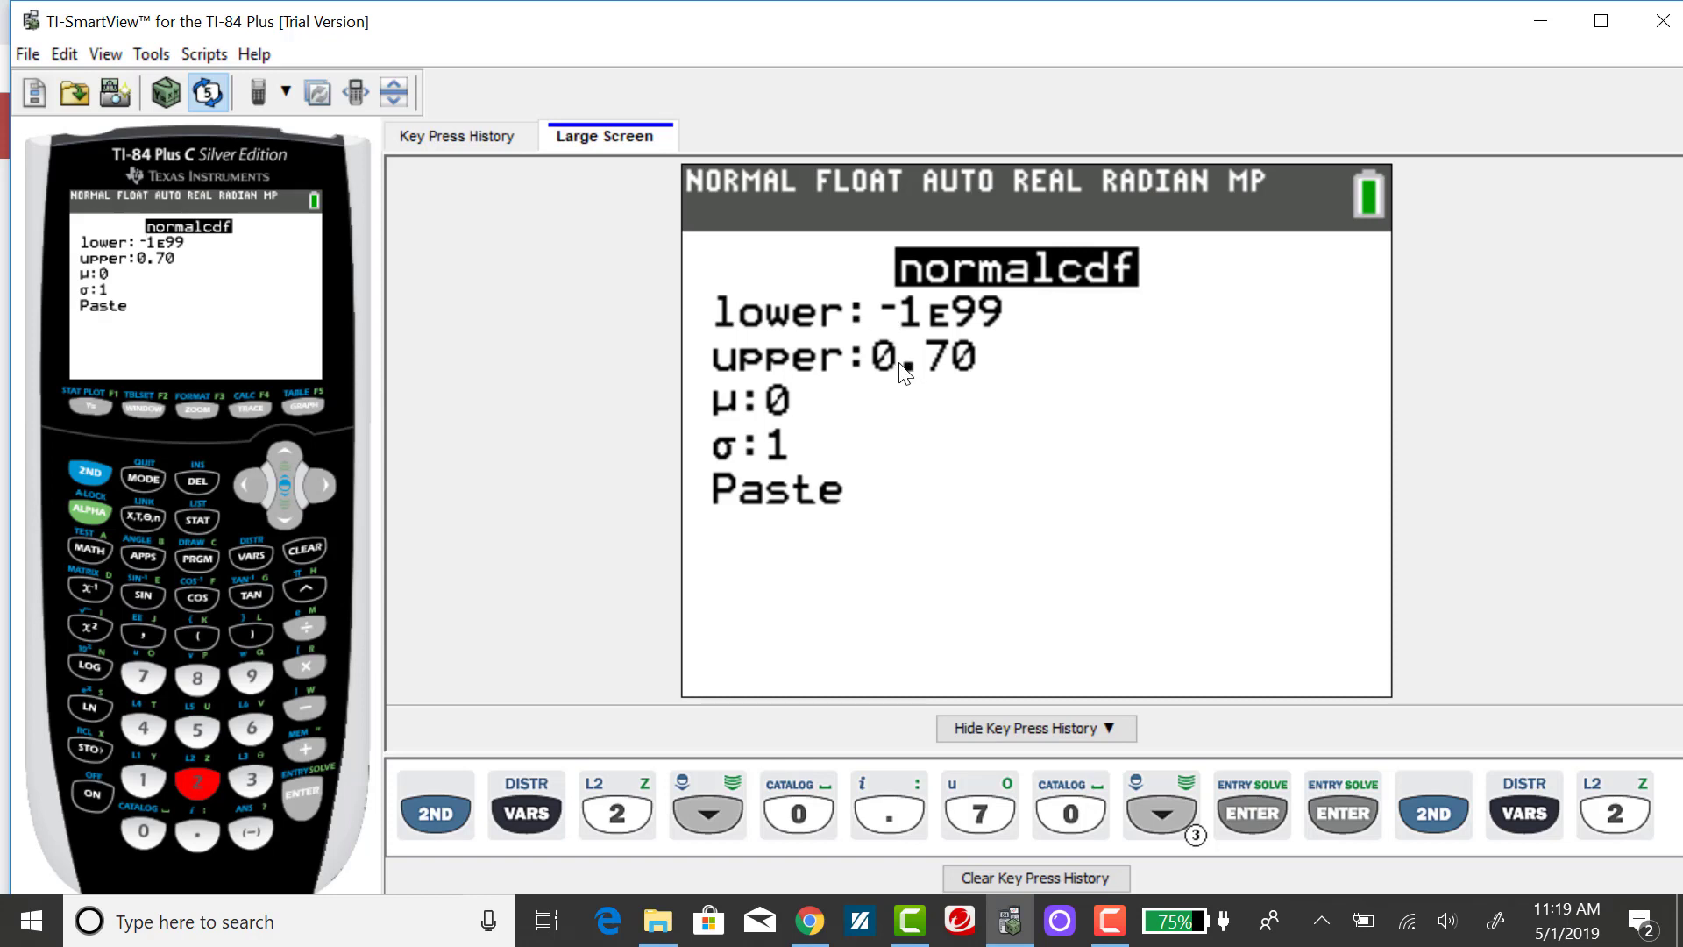
{"action": "left_click", "coordinate": [288, 520]}
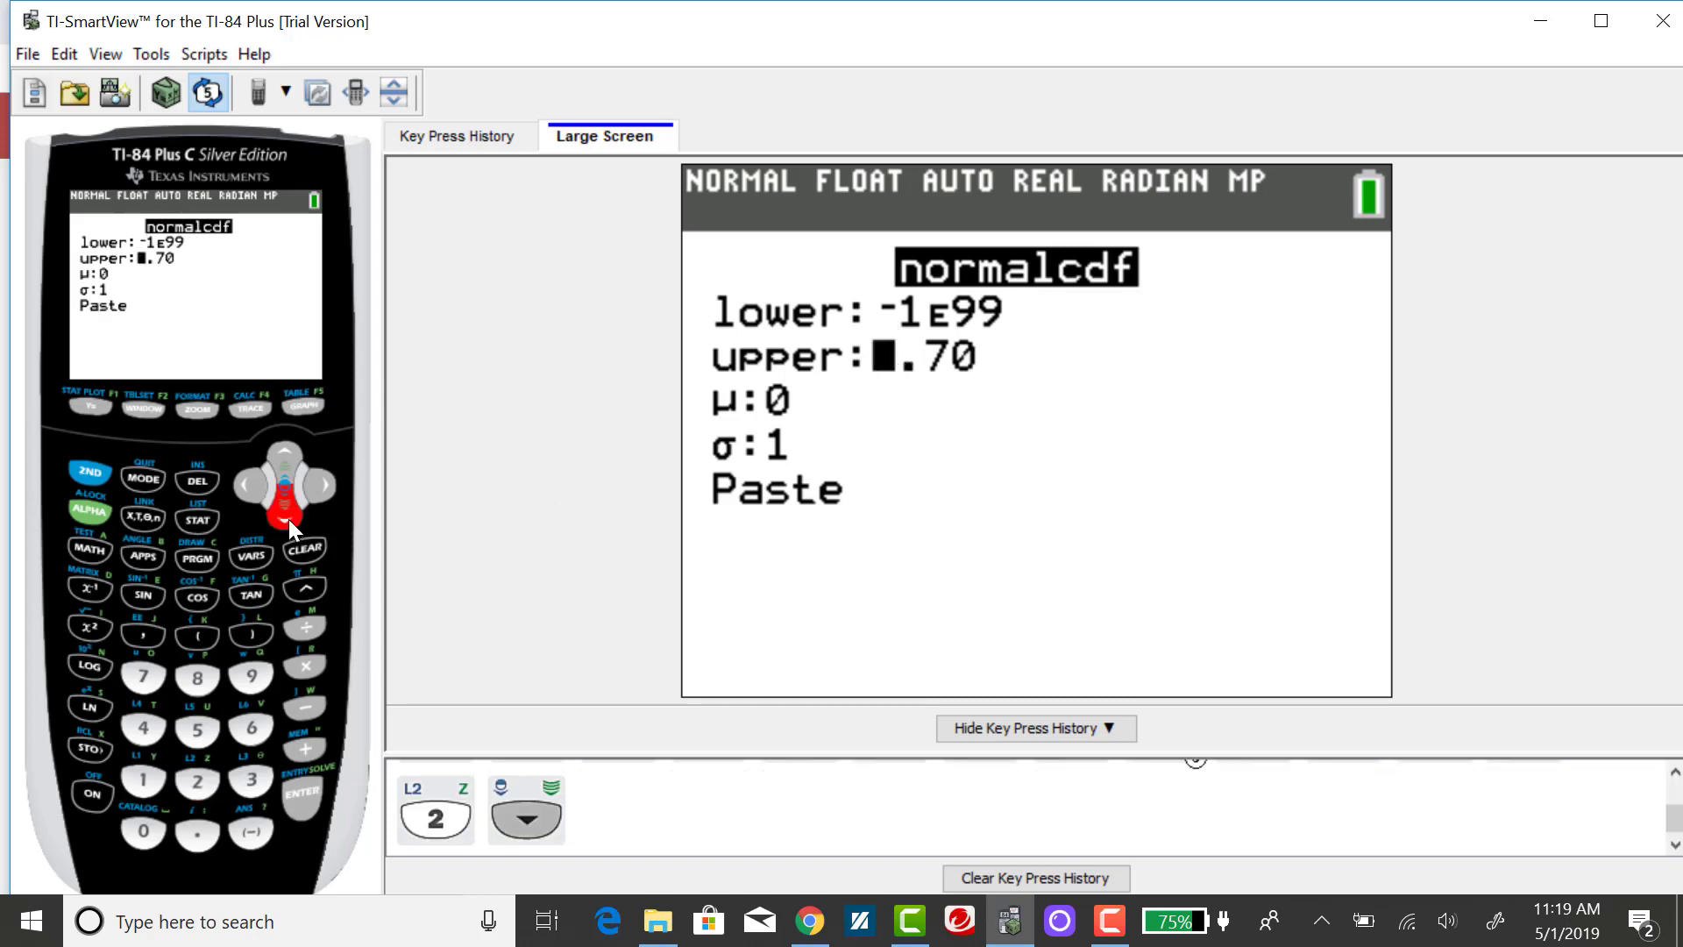
{"action": "left_click", "coordinate": [144, 780]}
{"action": "left_click", "coordinate": [196, 836]}
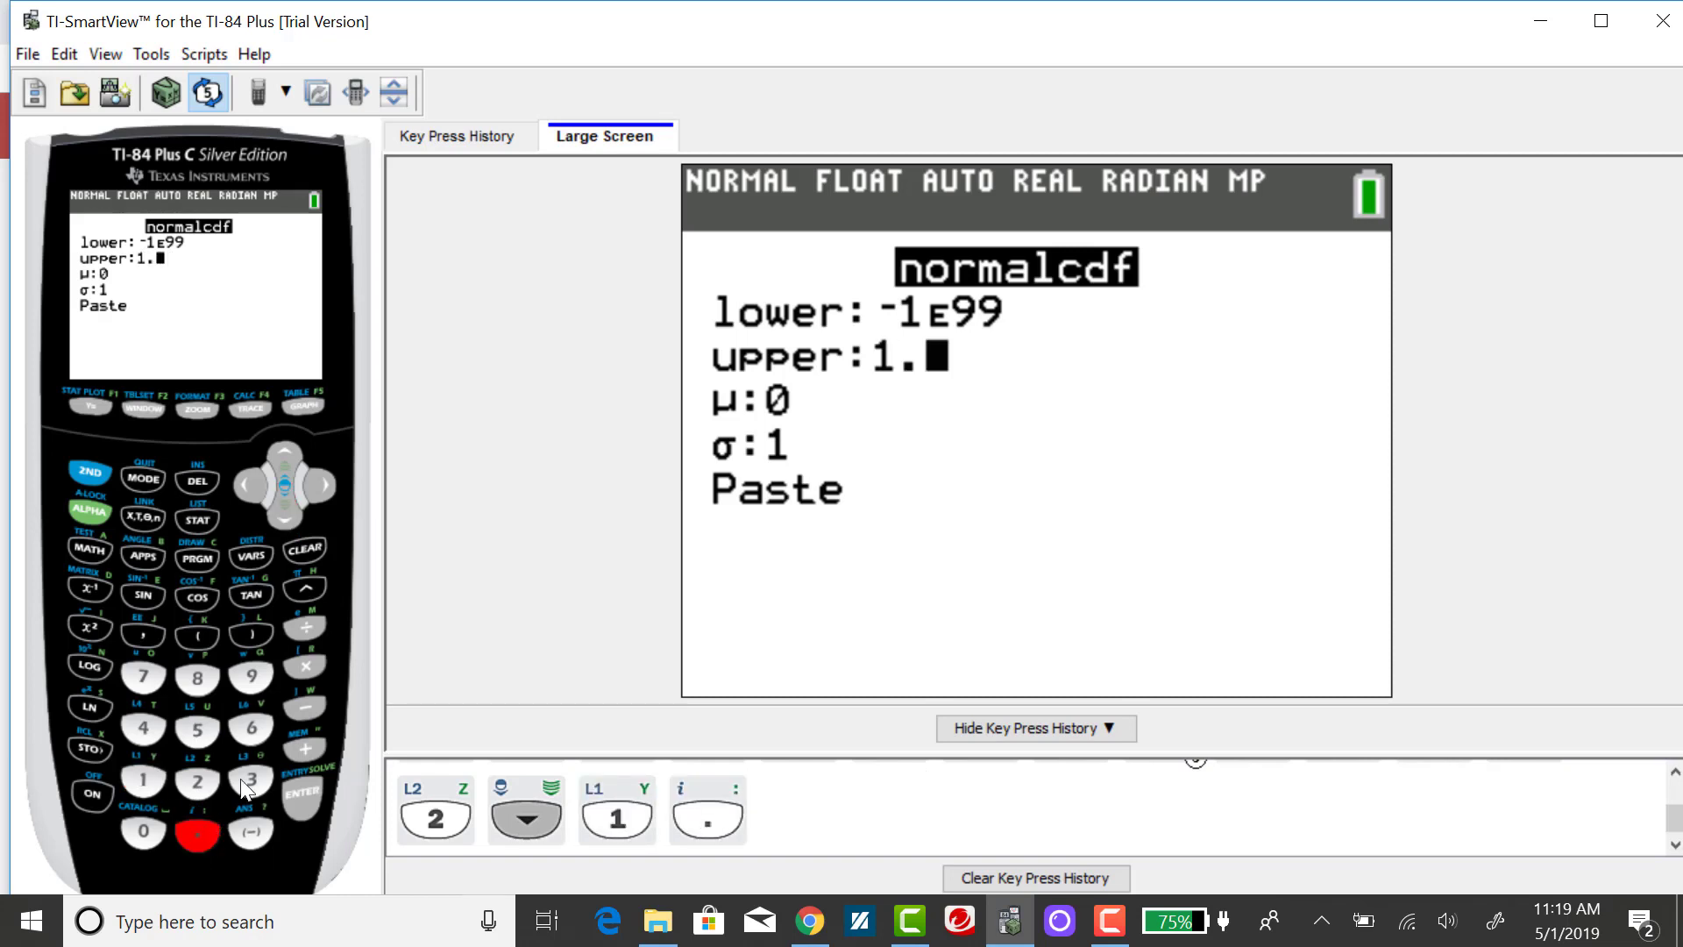
{"action": "left_click", "coordinate": [259, 730]}
{"action": "left_click", "coordinate": [145, 679]}
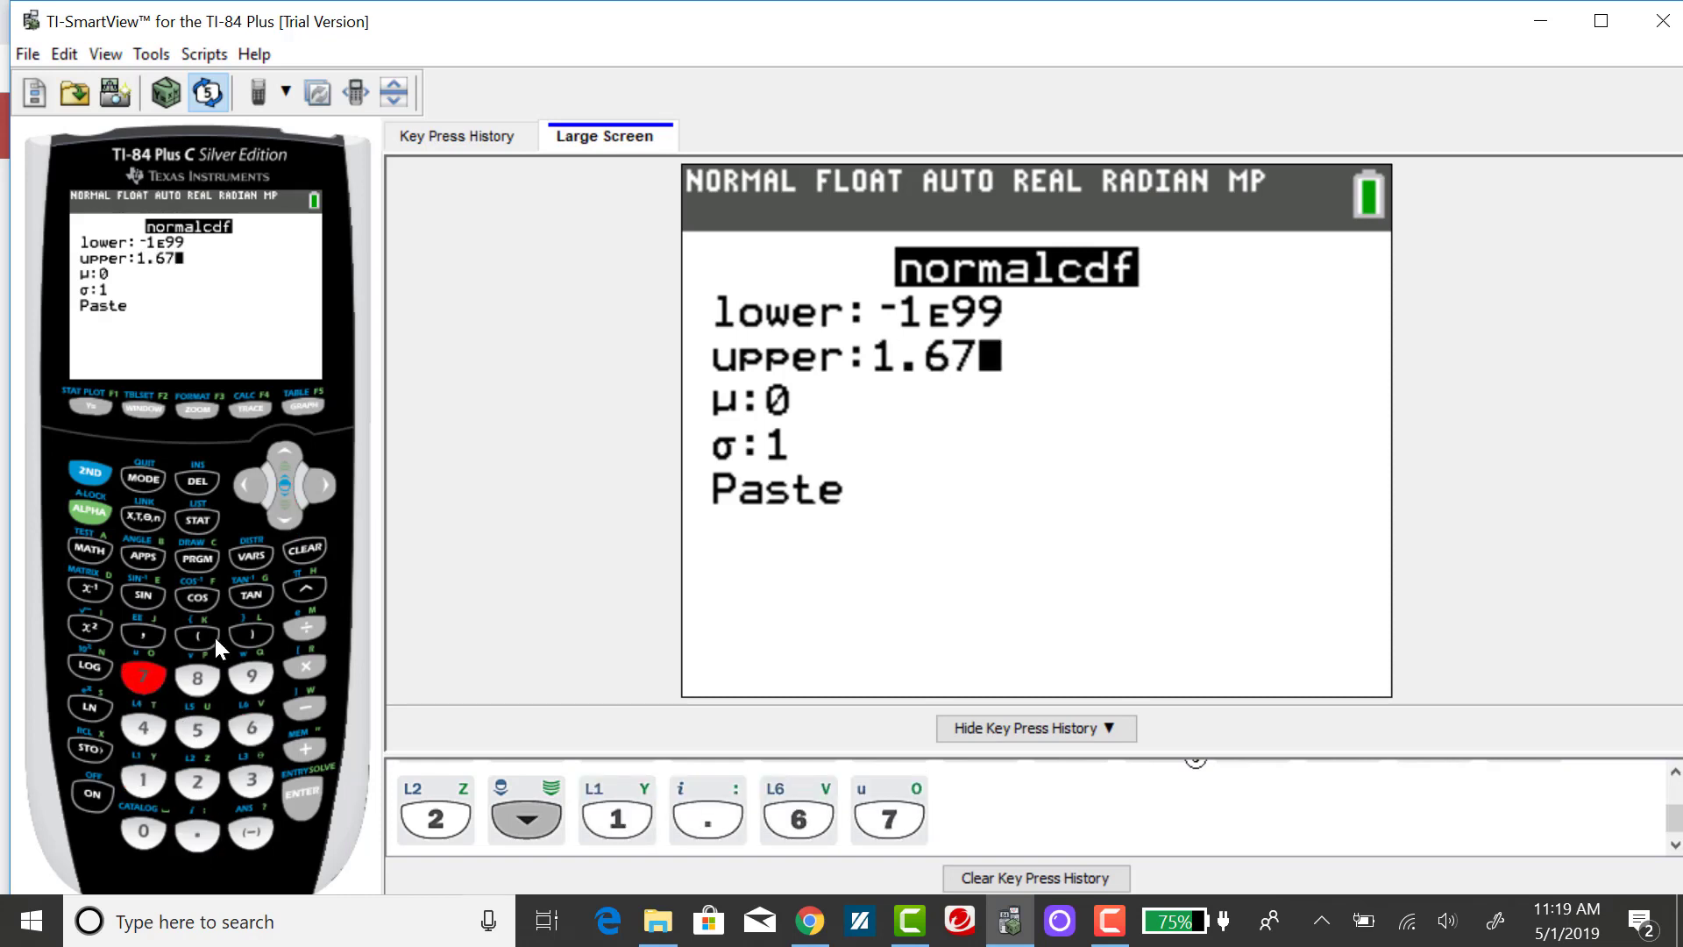
- Paste normalcdf(-1E99,1.67,0,1) to the home screen and evaluate it
{"action": "left_click", "coordinate": [286, 522]}
{"action": "left_click", "coordinate": [283, 523]}
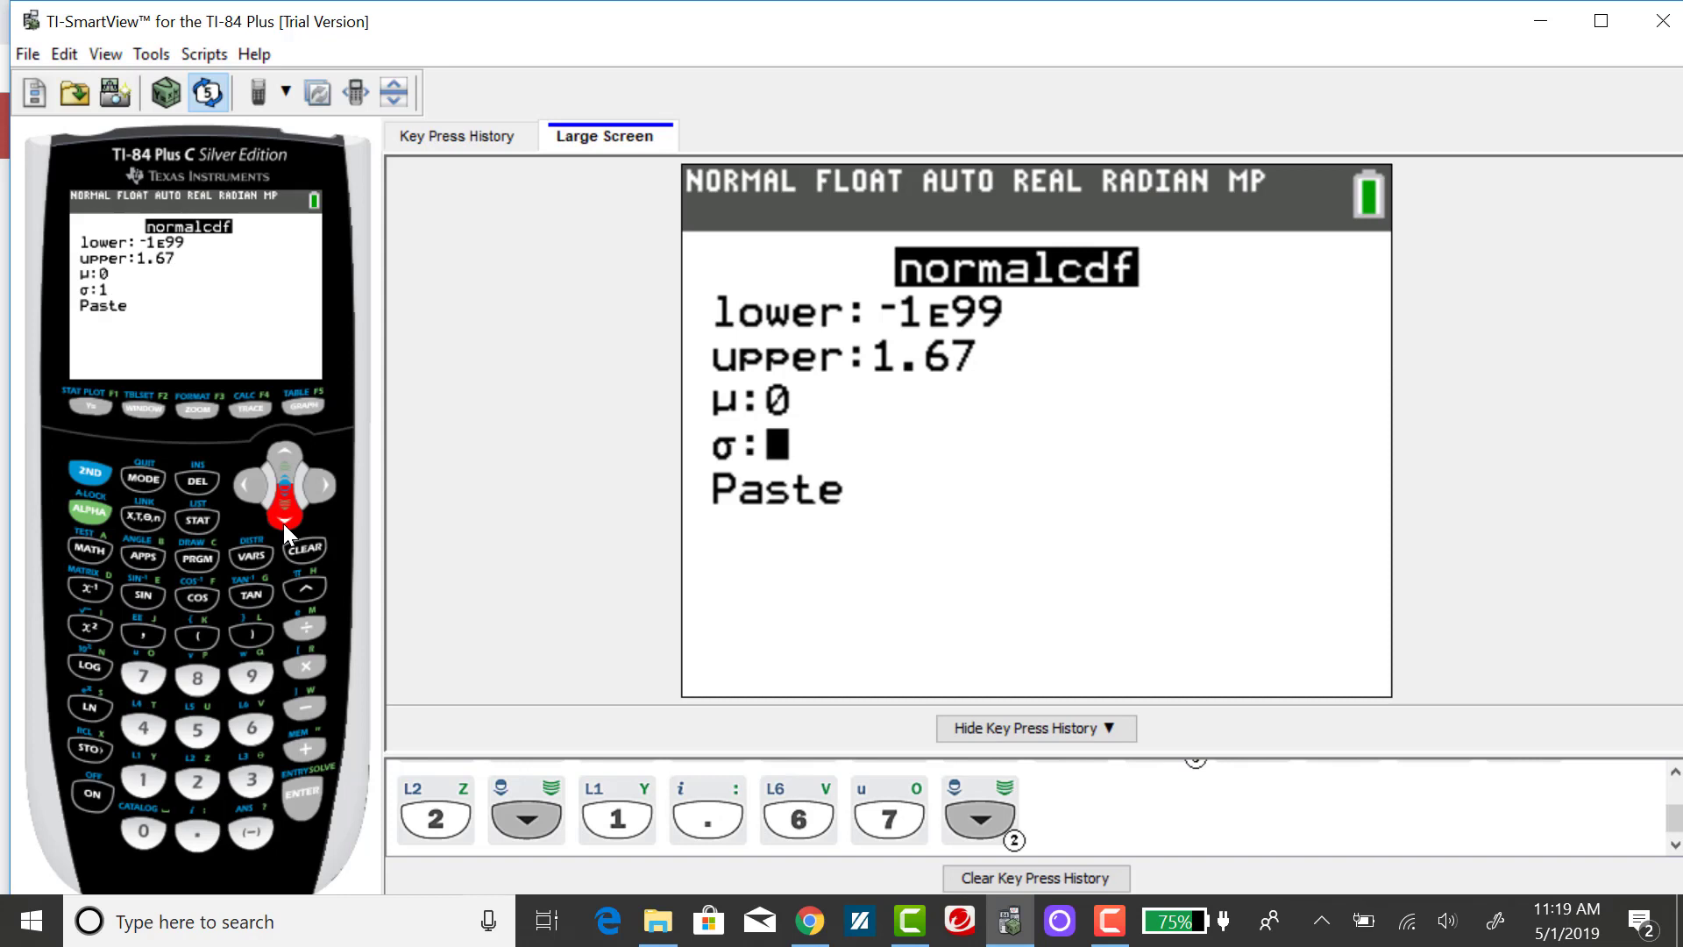
{"action": "left_click", "coordinate": [283, 524]}
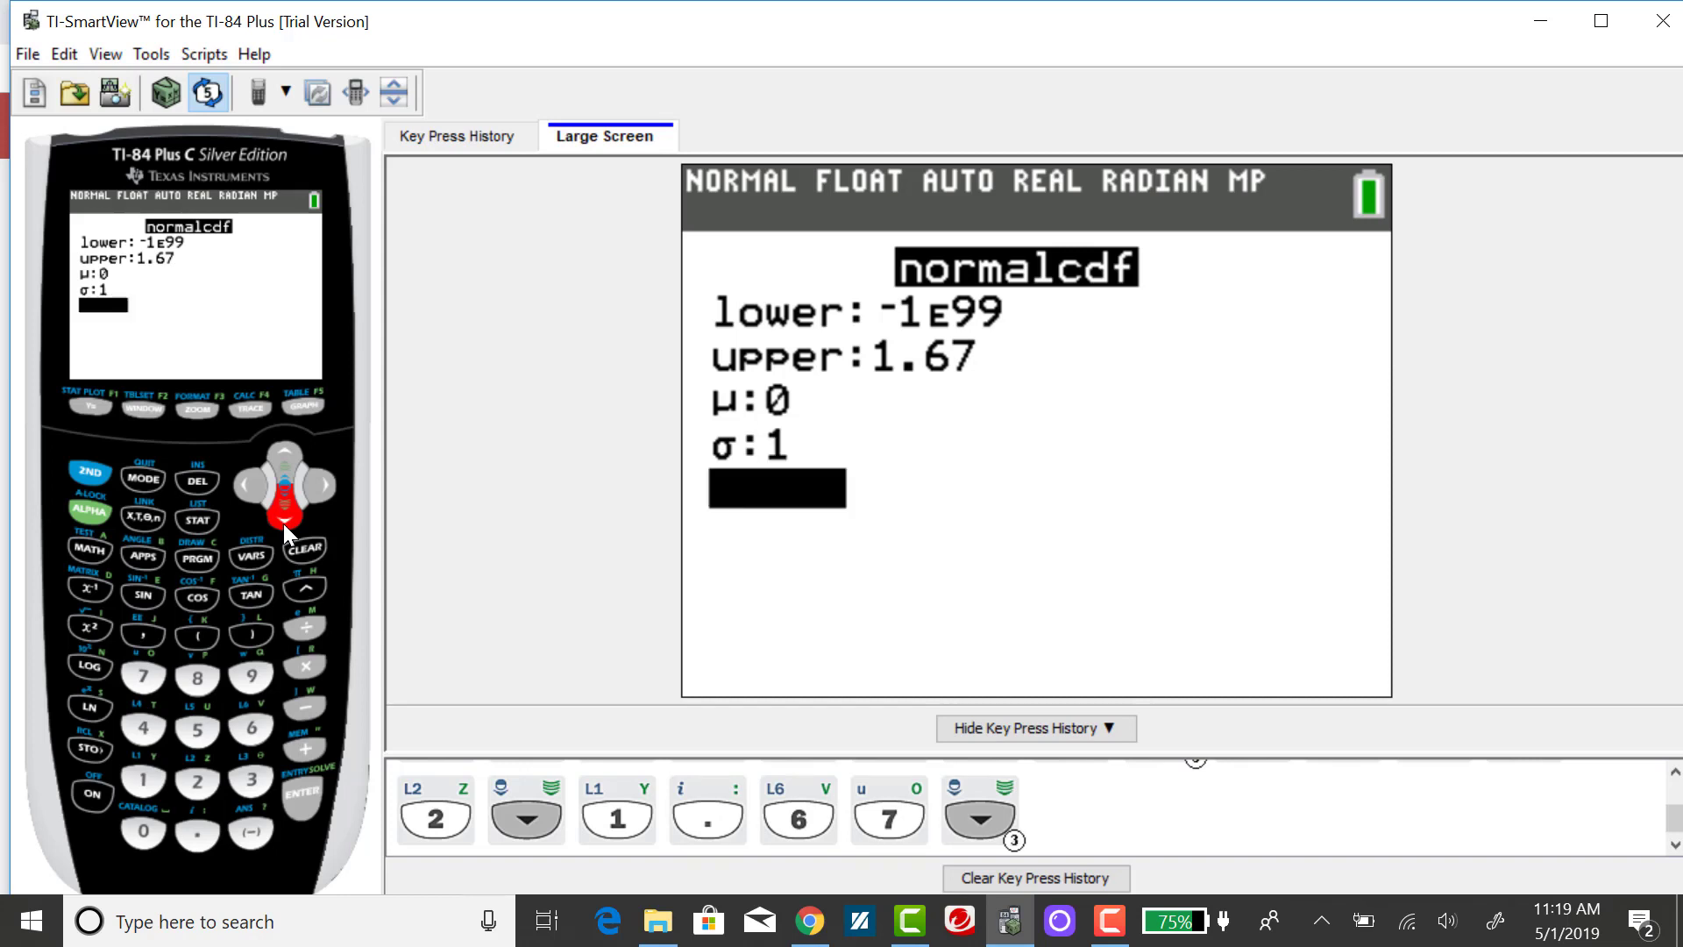
{"action": "left_click", "coordinate": [305, 798]}
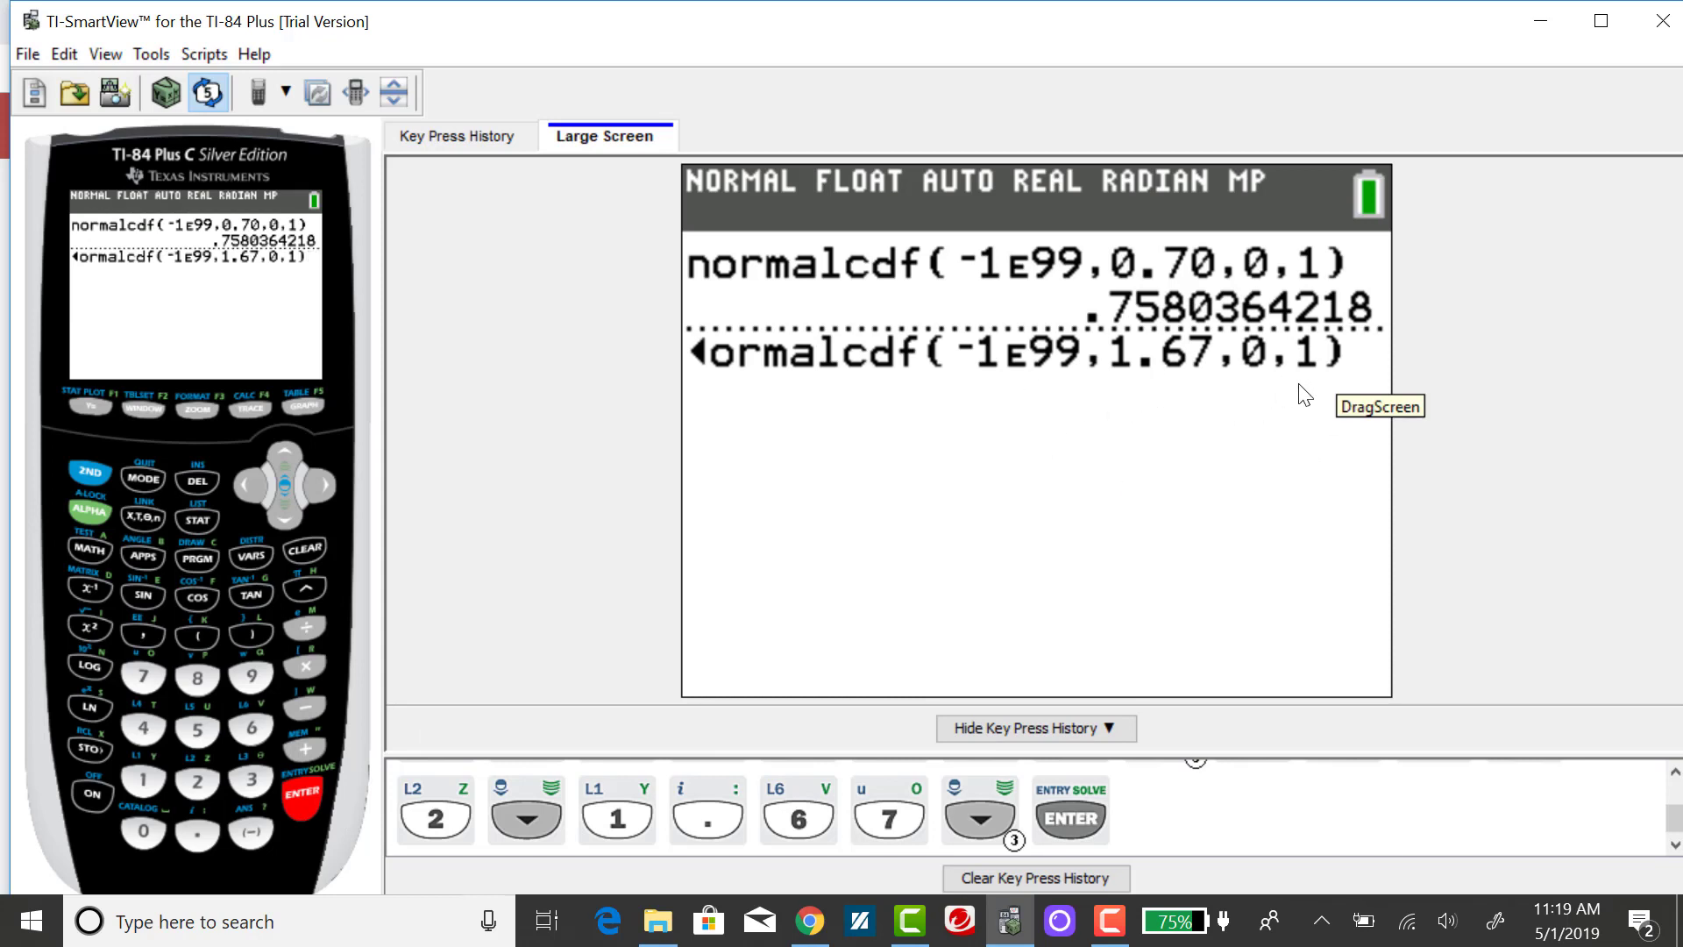
{"action": "left_click", "coordinate": [304, 791]}
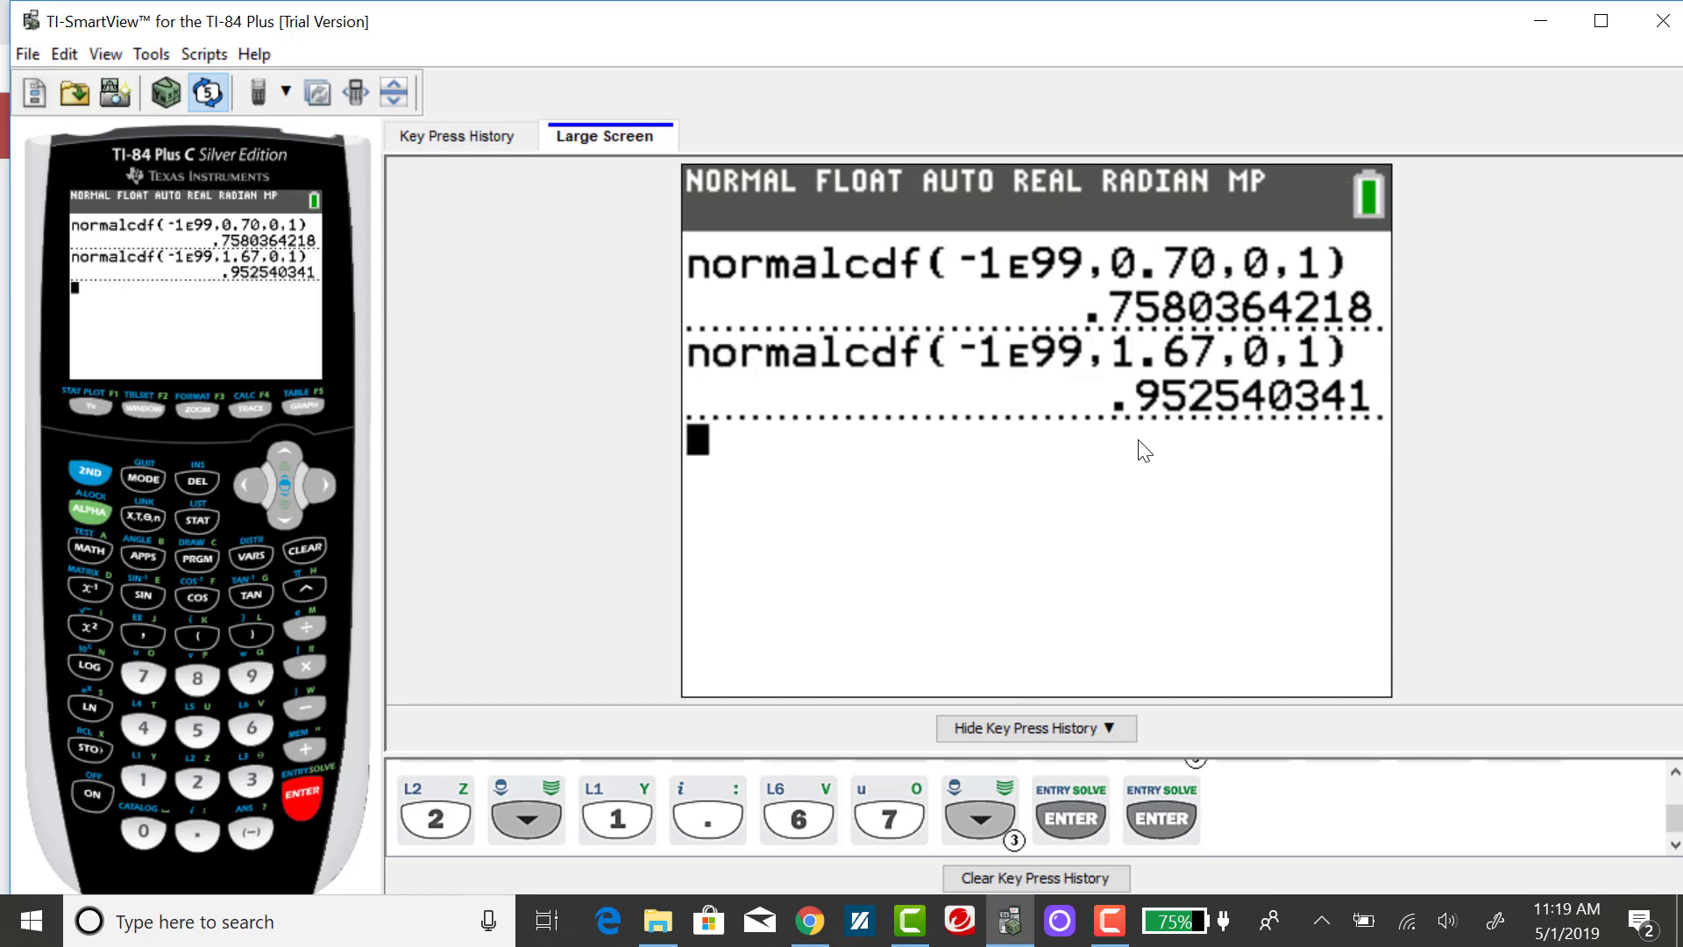
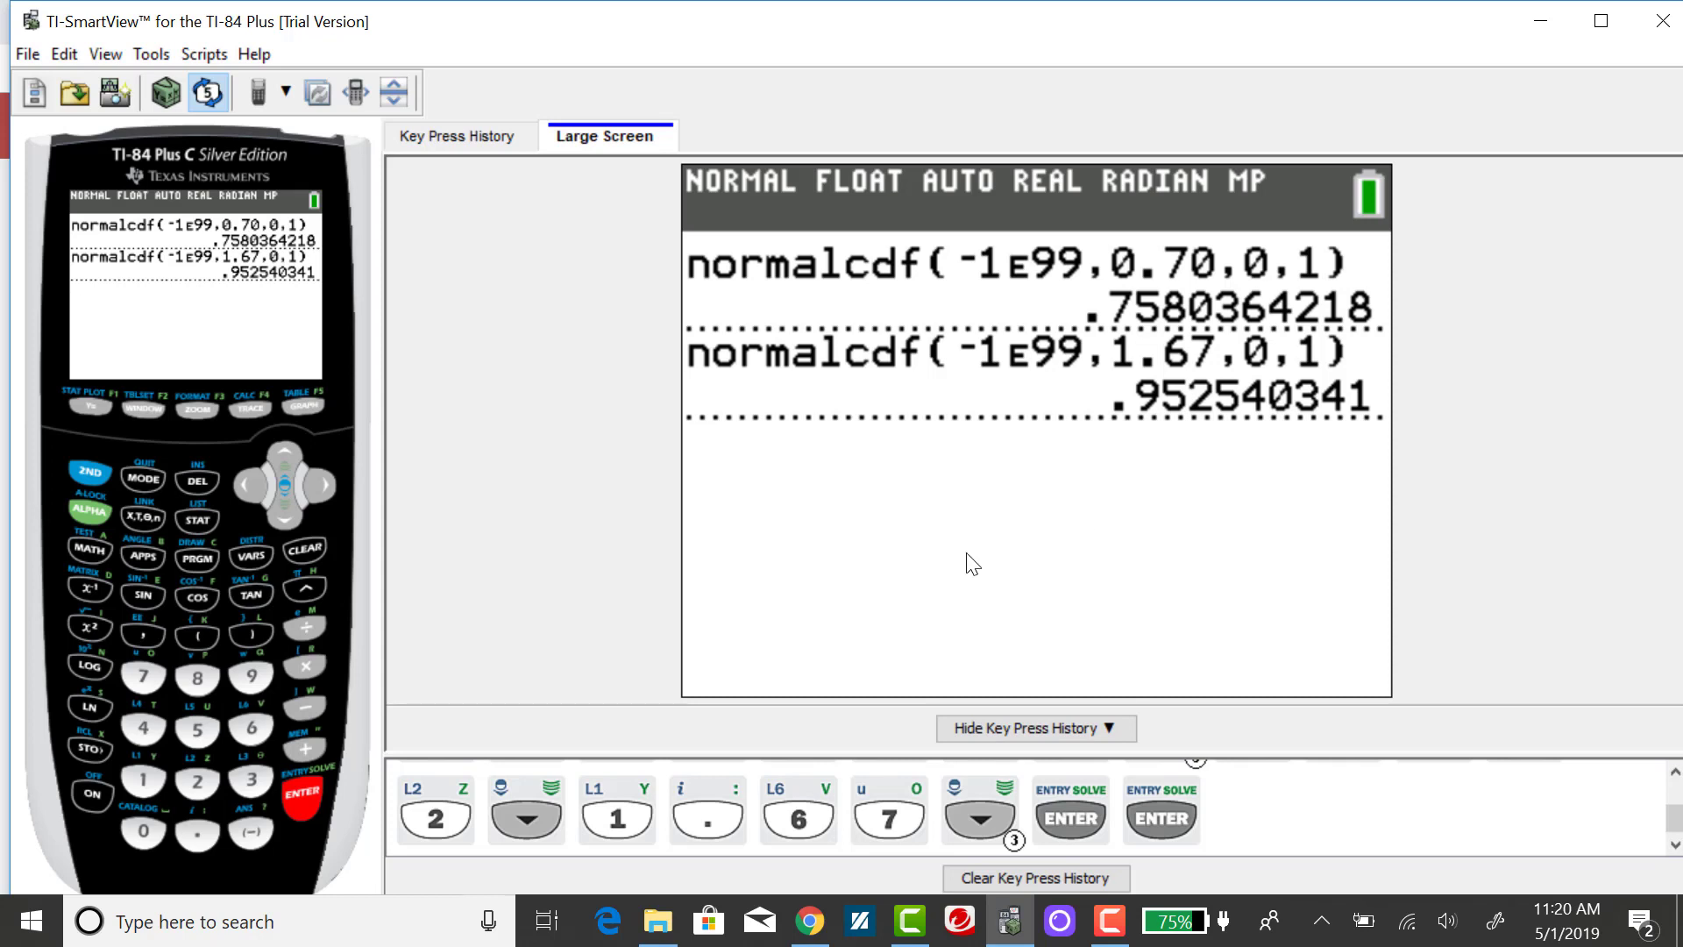
- Open normalcdf for a third calculation and set the upper bound to -2.83
{"action": "left_click", "coordinate": [85, 480]}
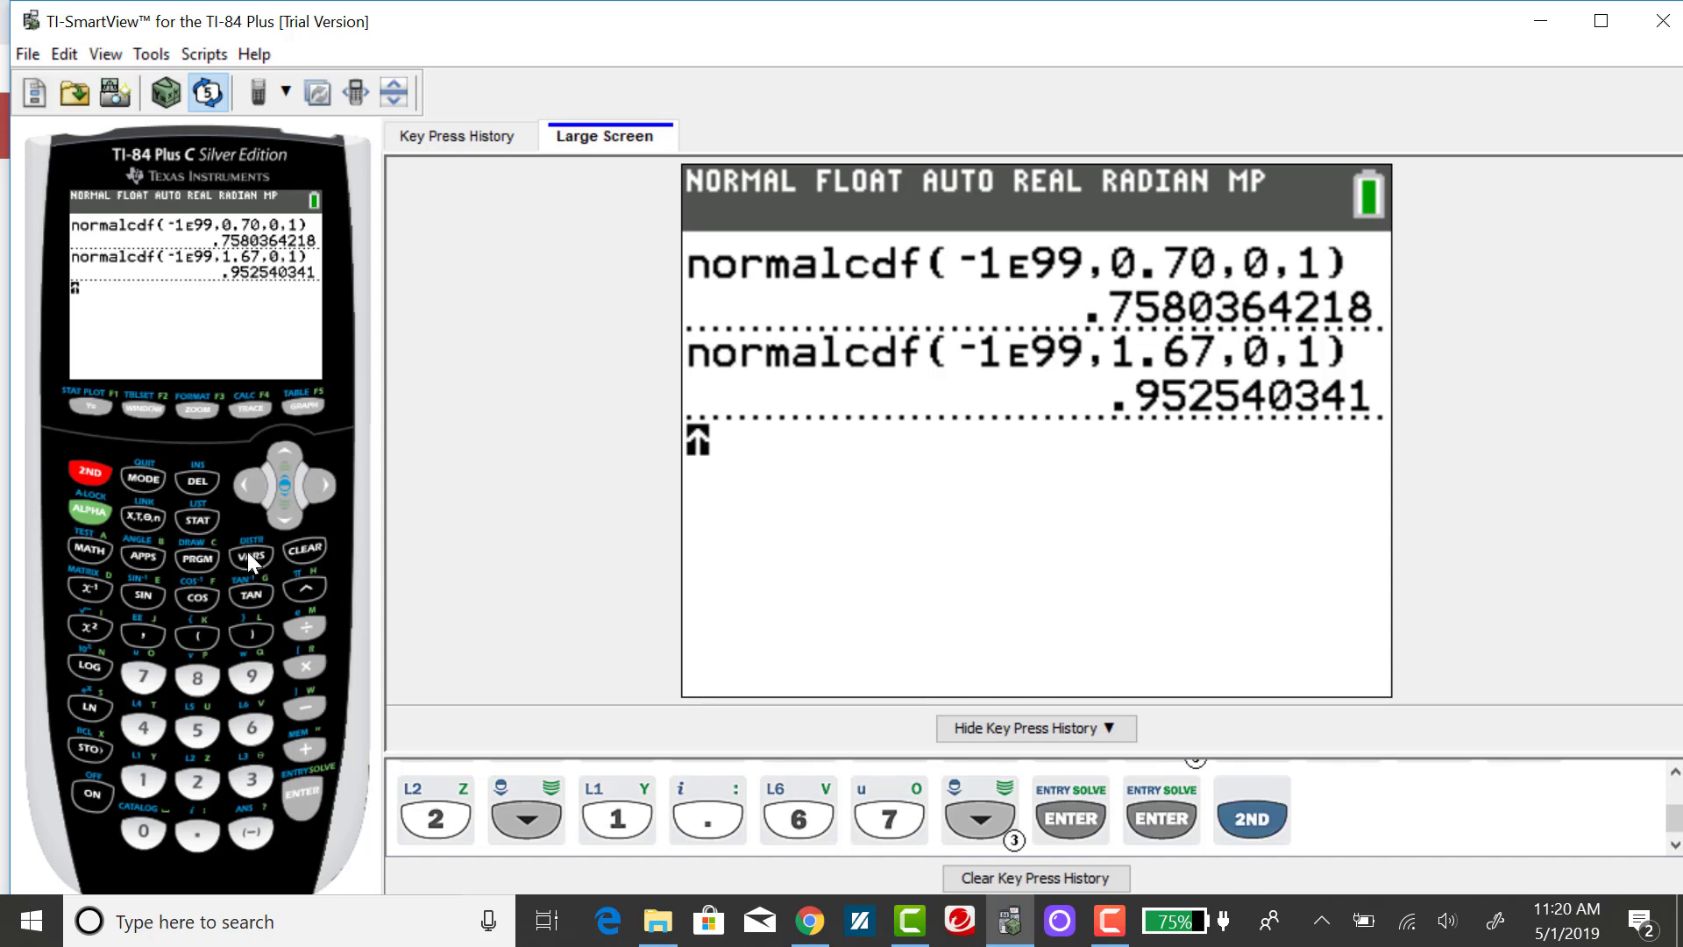
{"action": "left_click", "coordinate": [248, 551]}
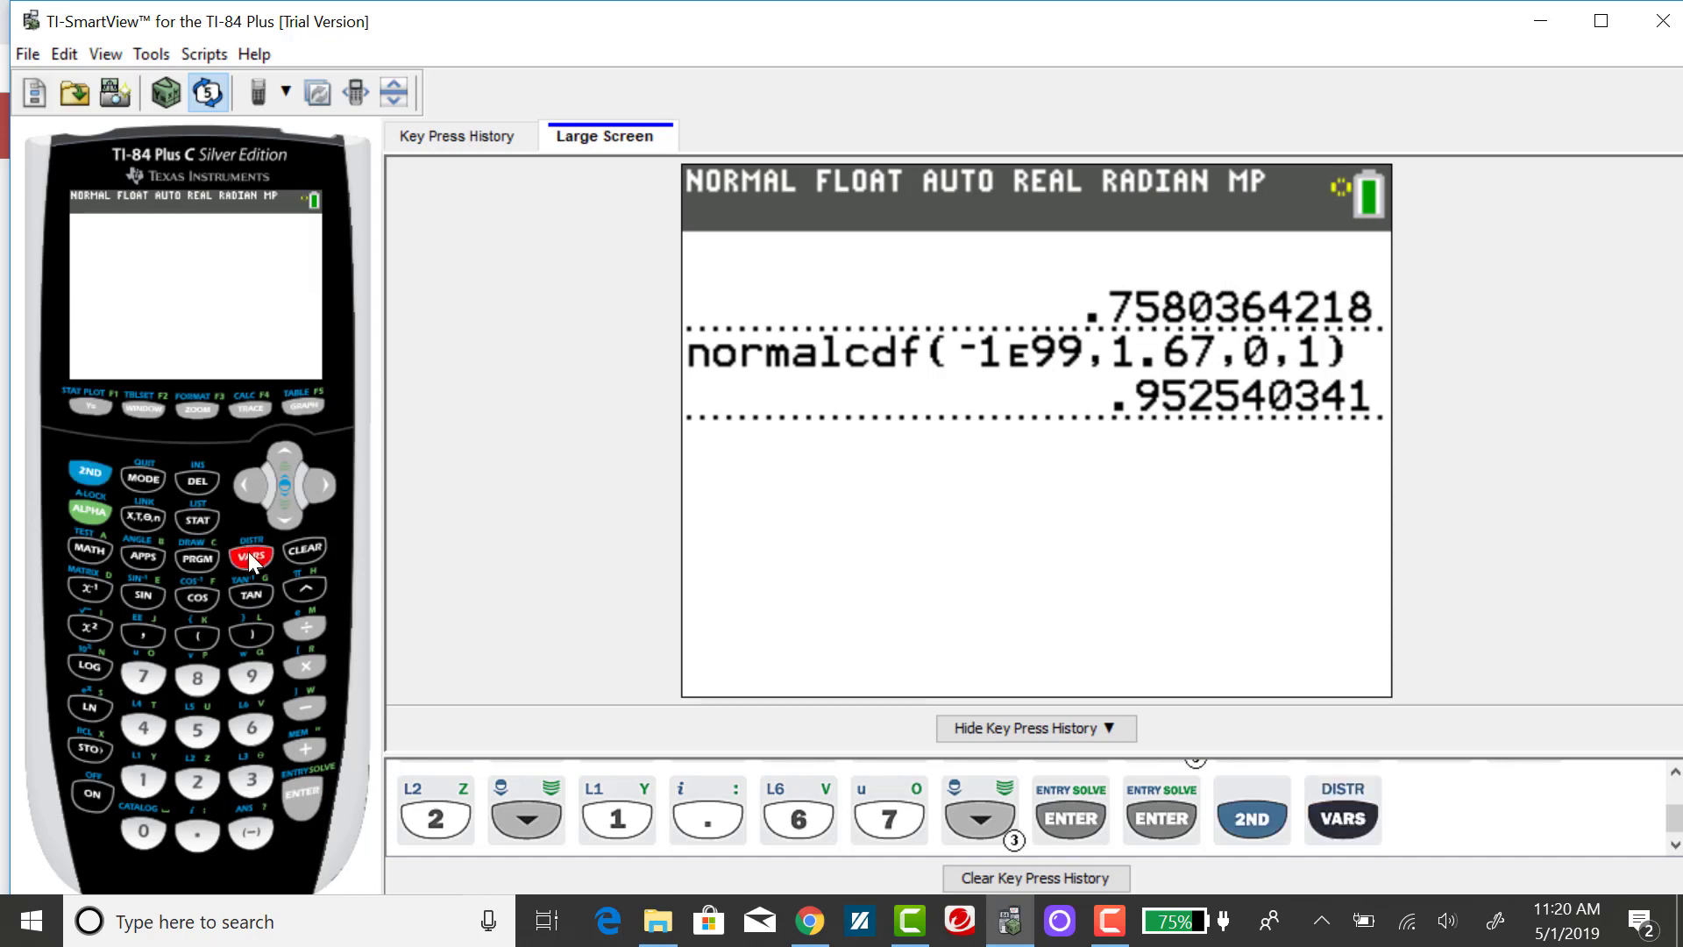
{"action": "left_click", "coordinate": [194, 780]}
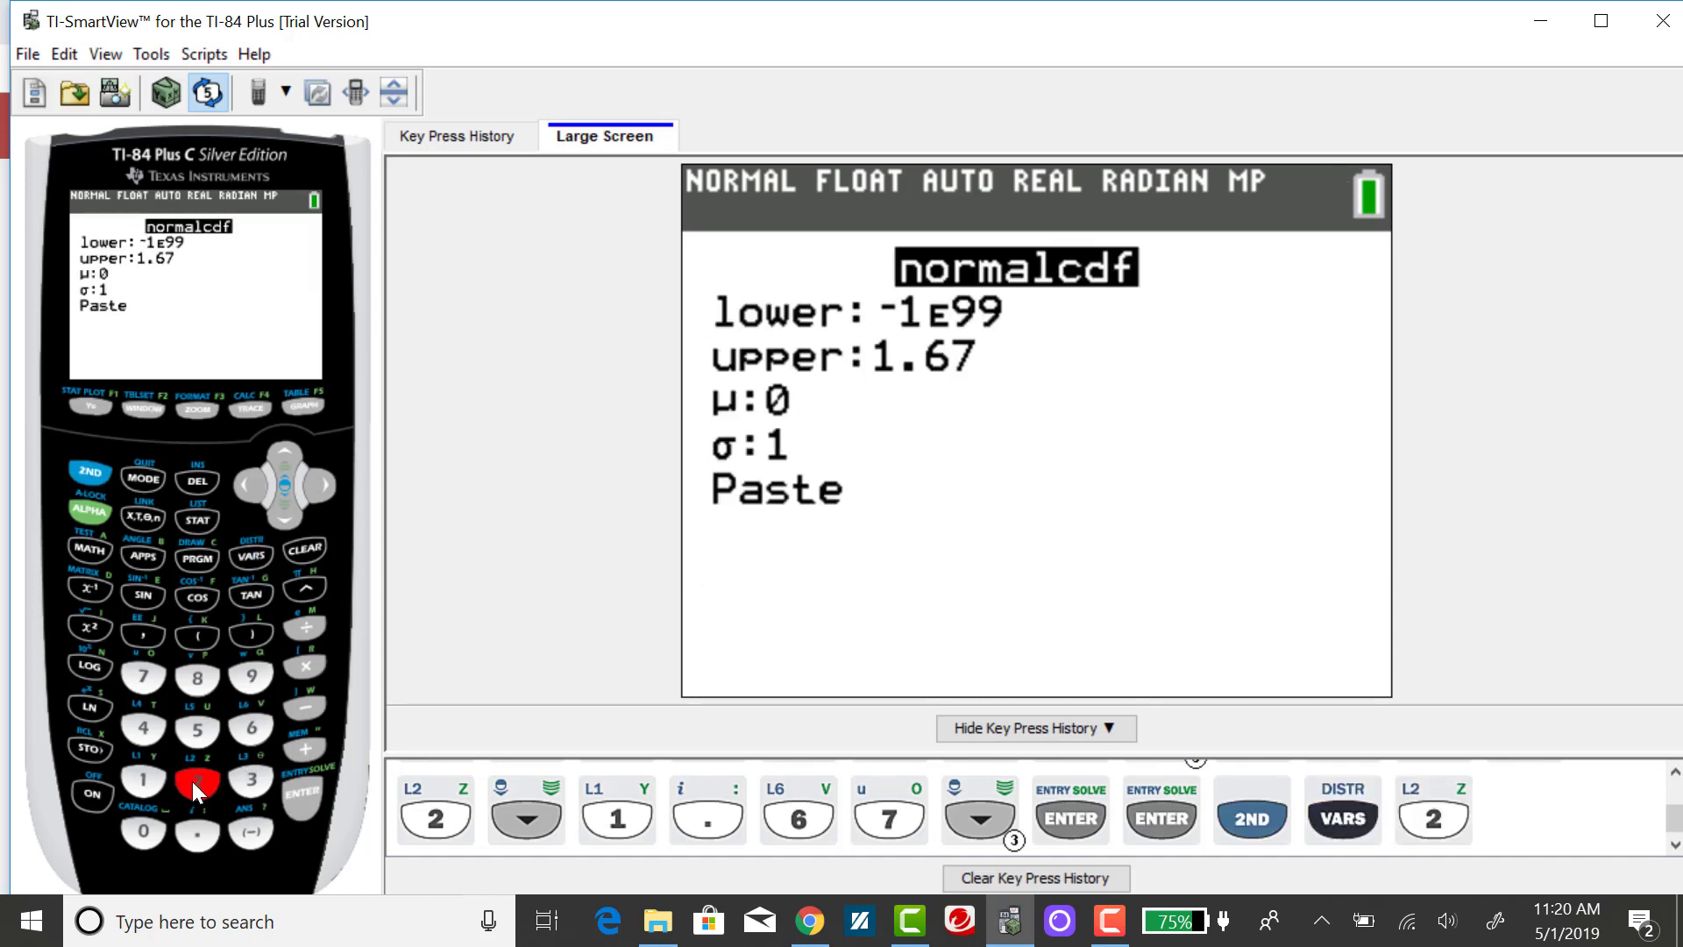
{"action": "left_click", "coordinate": [286, 523]}
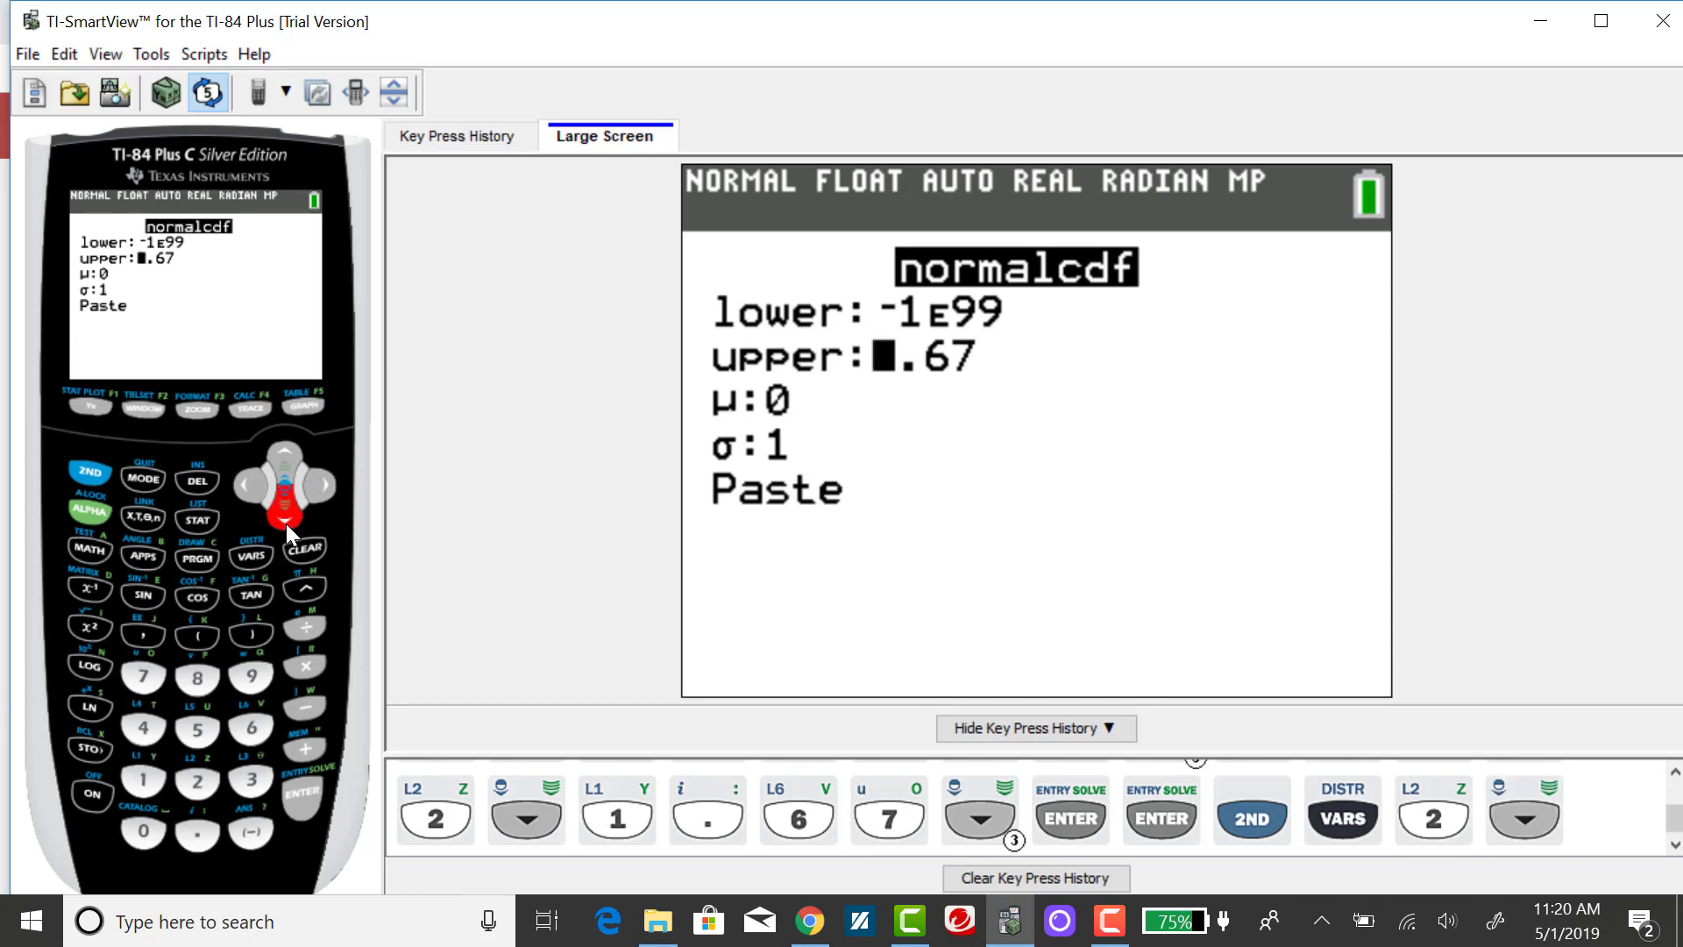
{"action": "left_click", "coordinate": [252, 832]}
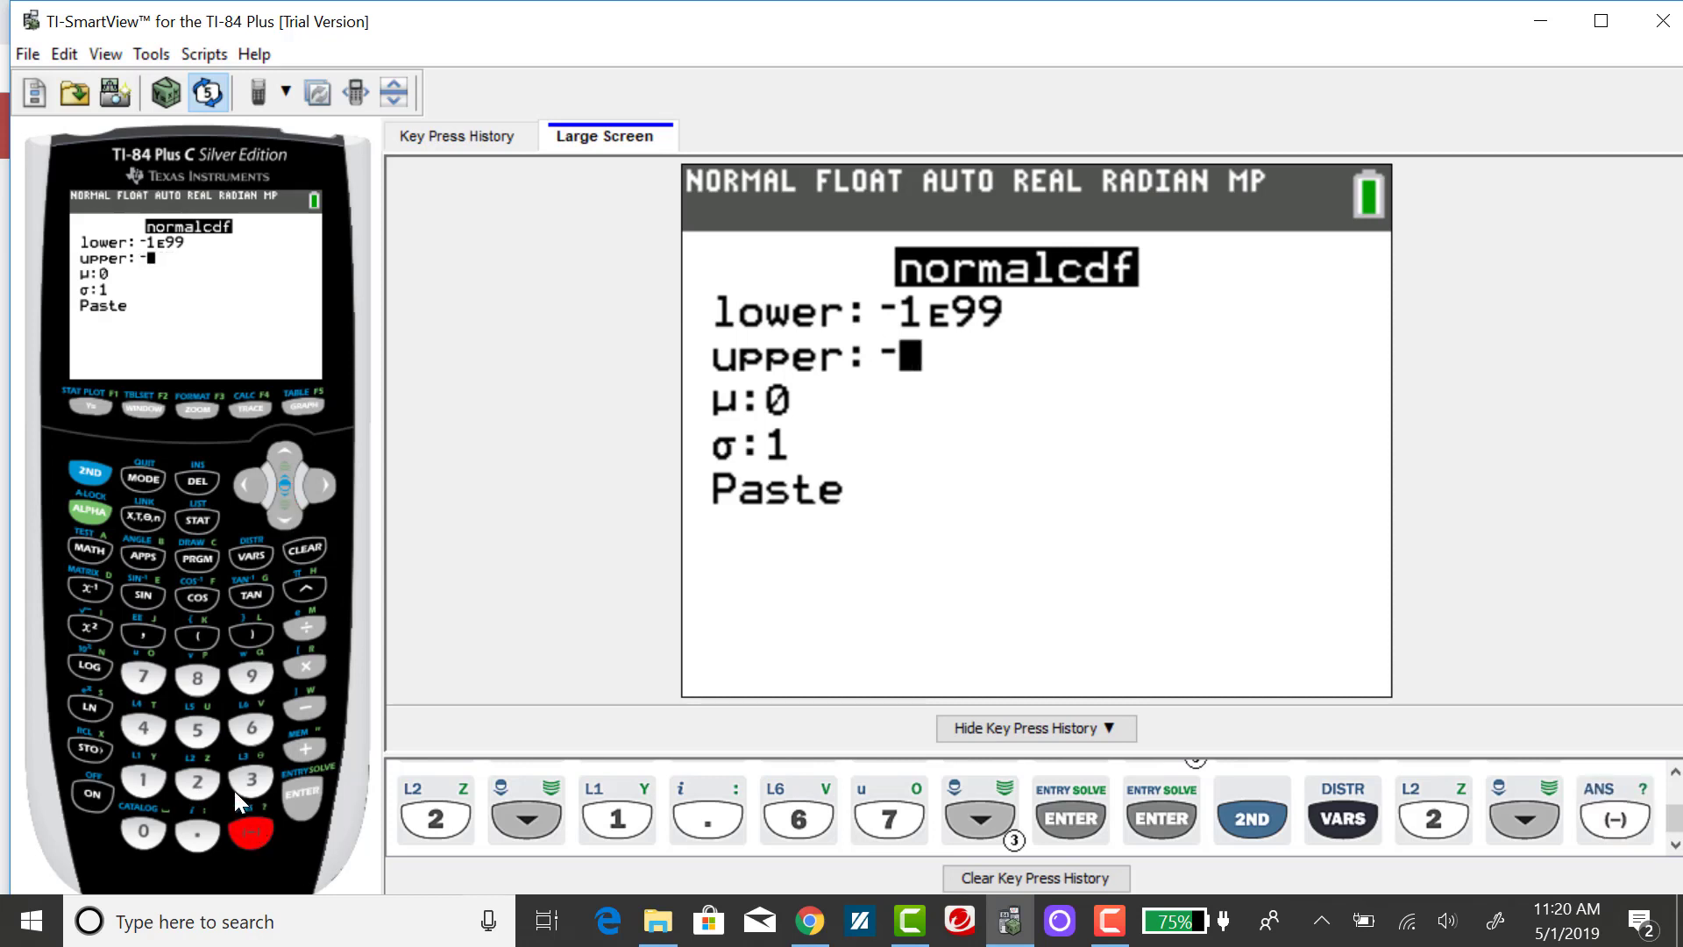
{"action": "left_click", "coordinate": [198, 779]}
{"action": "left_click", "coordinate": [211, 836]}
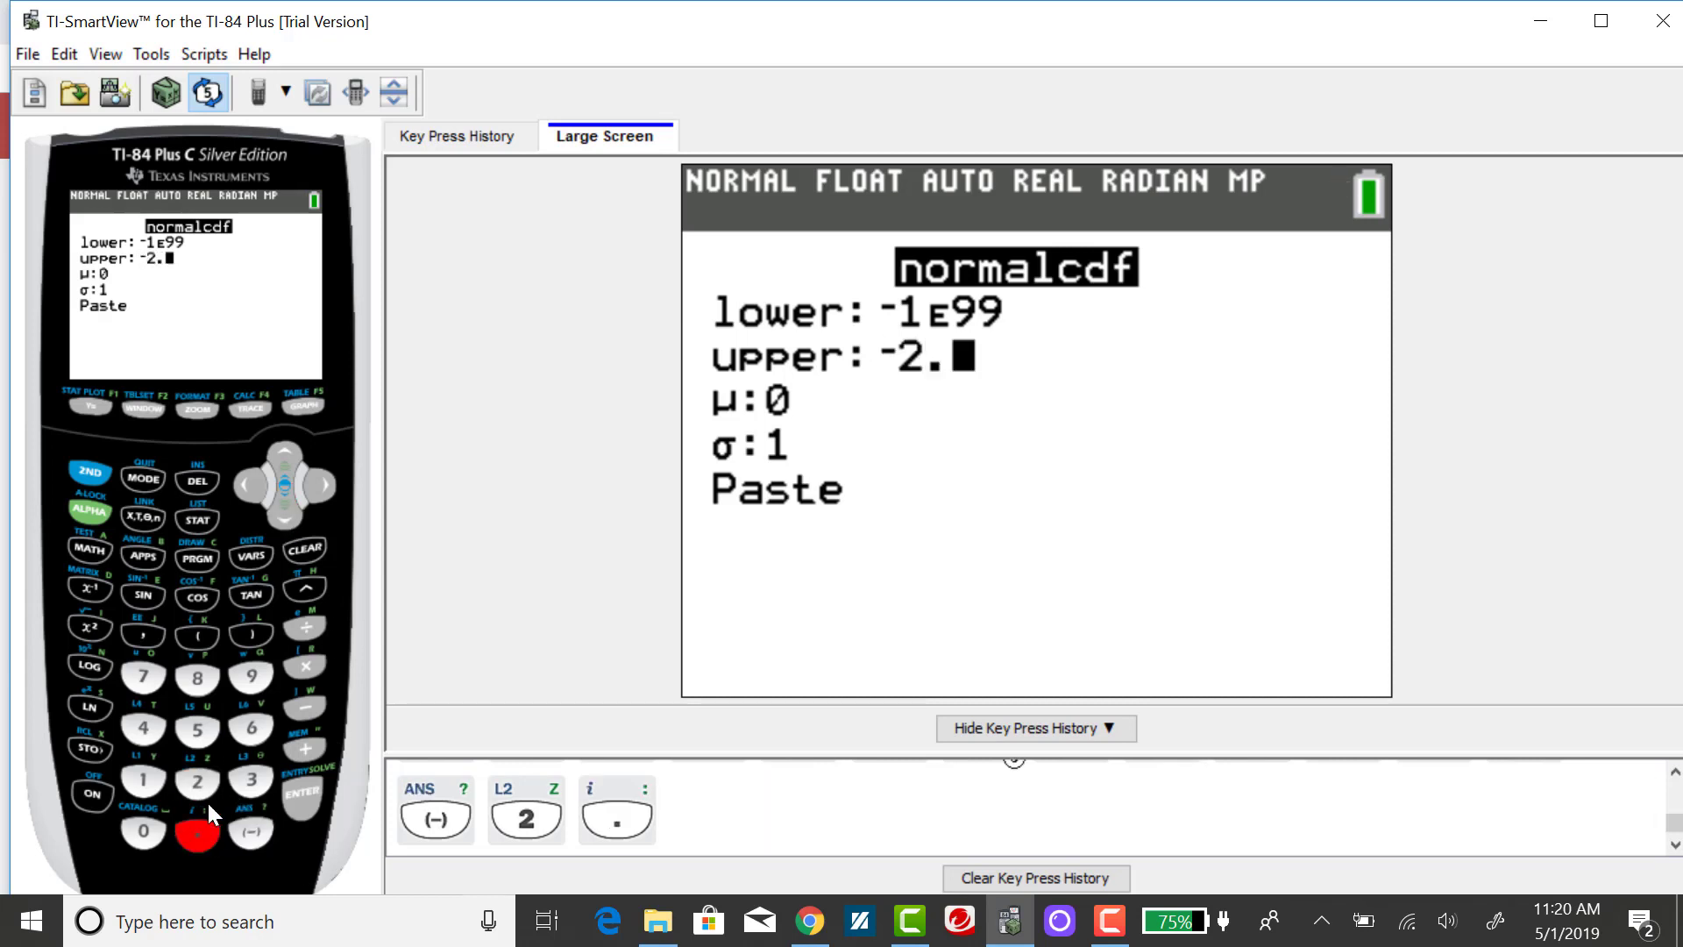
{"action": "left_click", "coordinate": [194, 683]}
{"action": "left_click", "coordinate": [251, 774]}
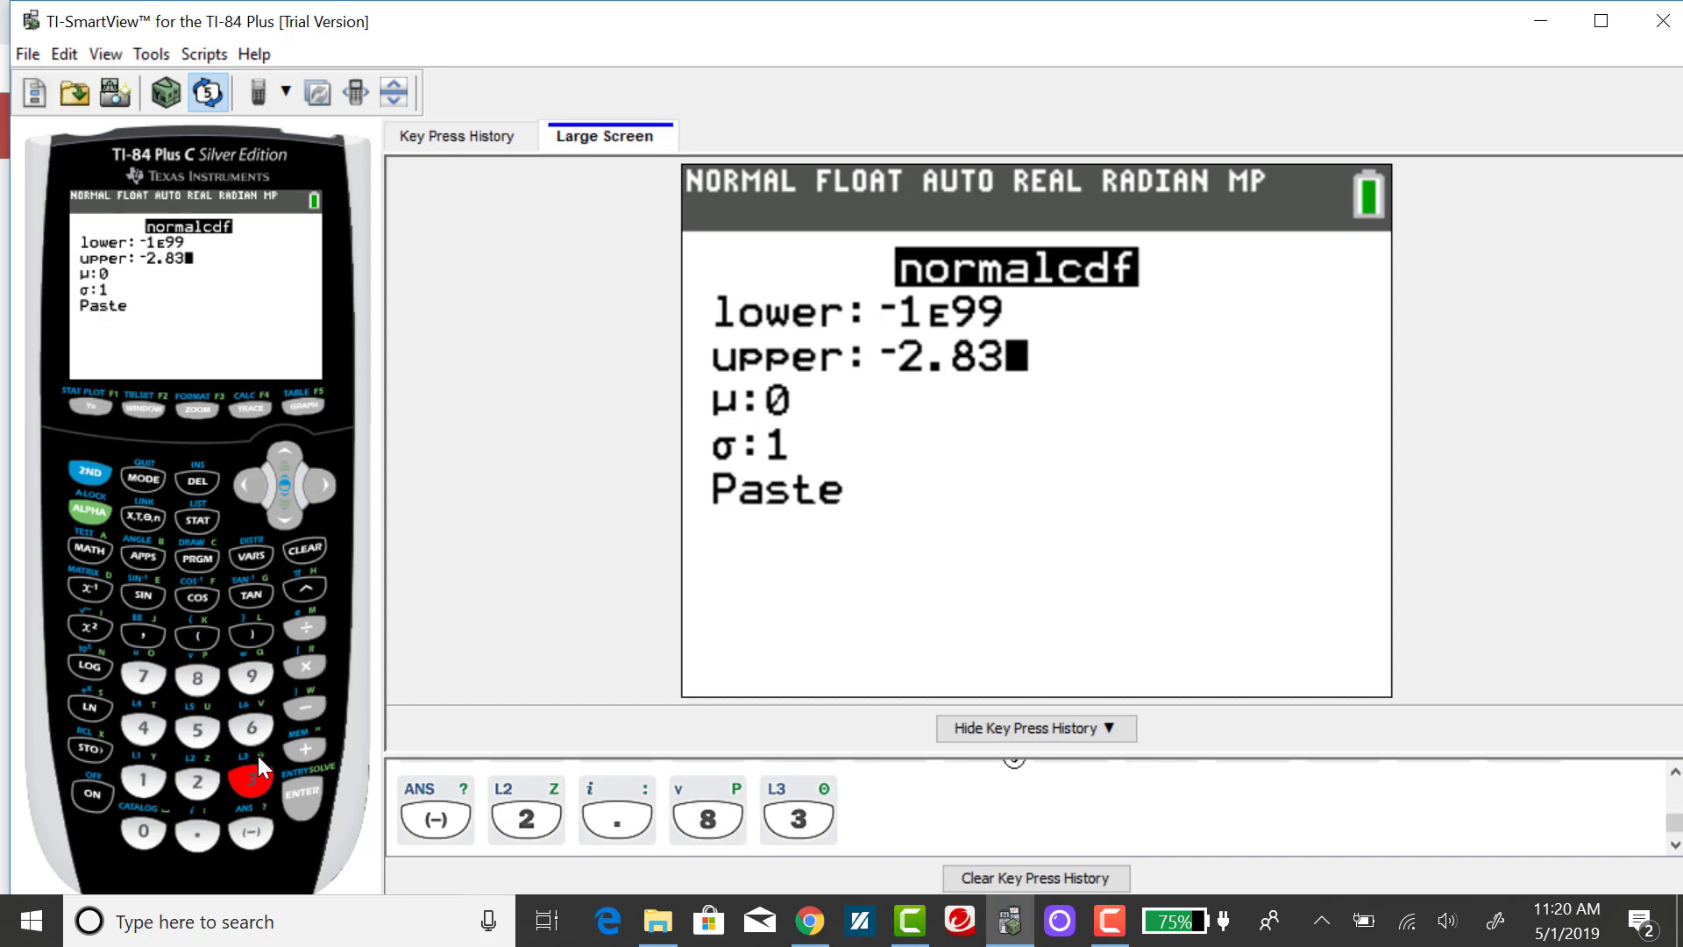
- Paste normalcdf(-1E99,-2.83,0,1) to the home screen and evaluate it
{"action": "left_click", "coordinate": [286, 519]}
{"action": "left_click", "coordinate": [285, 520]}
{"action": "left_click", "coordinate": [284, 519]}
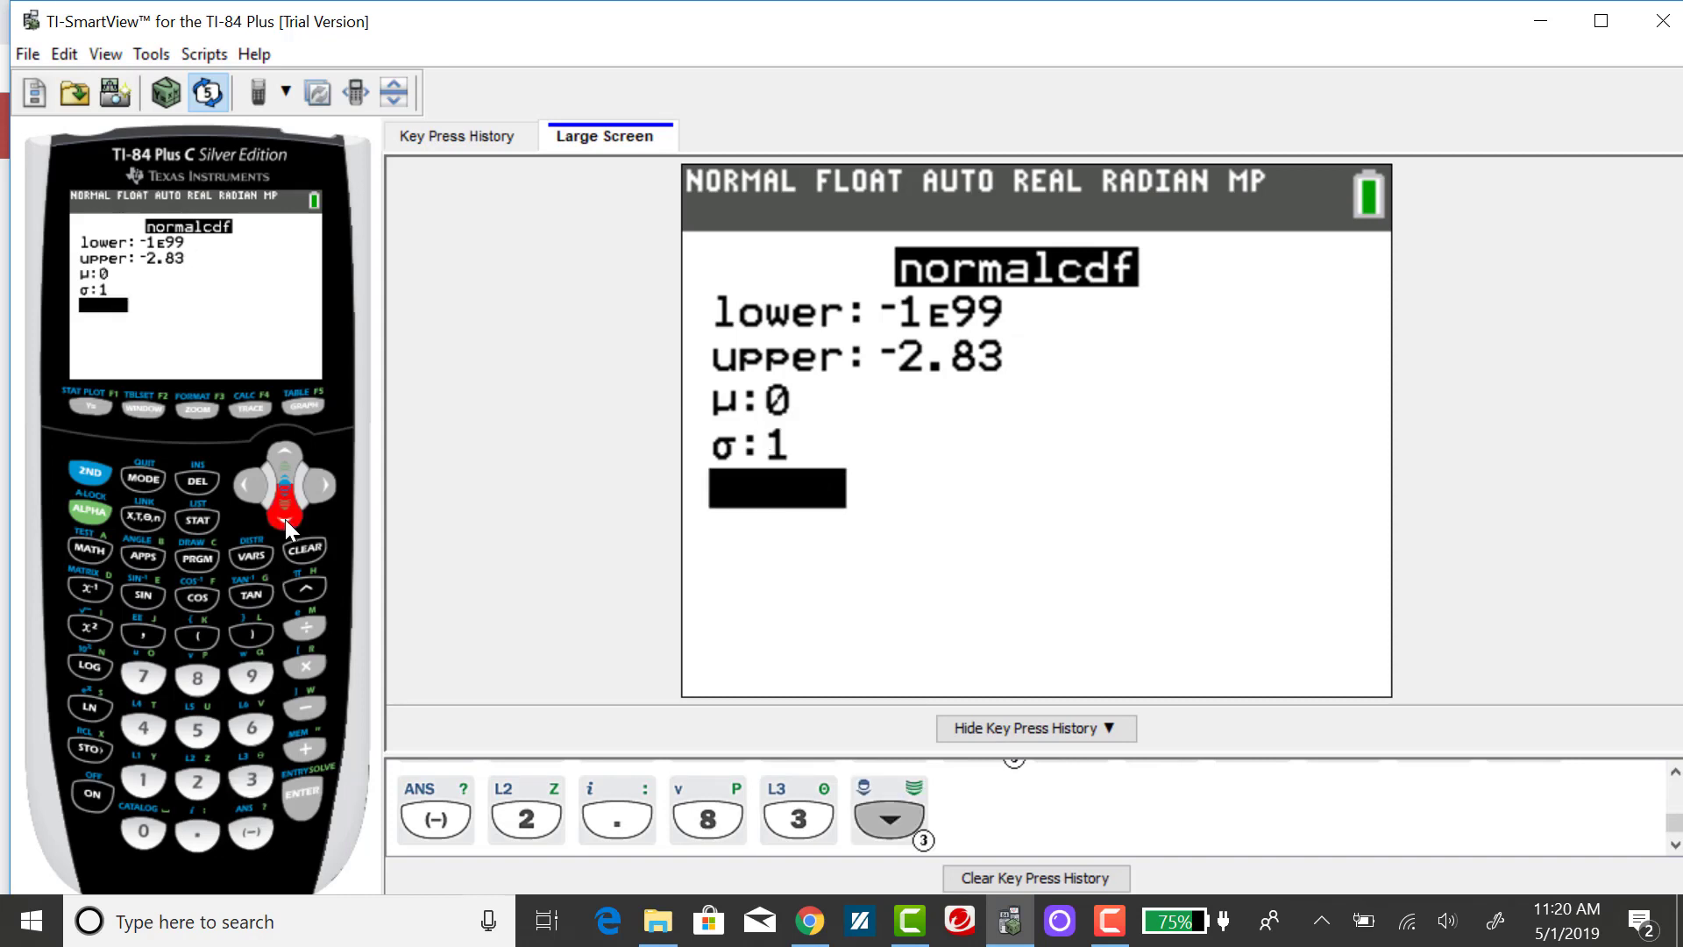
{"action": "left_click", "coordinate": [303, 795]}
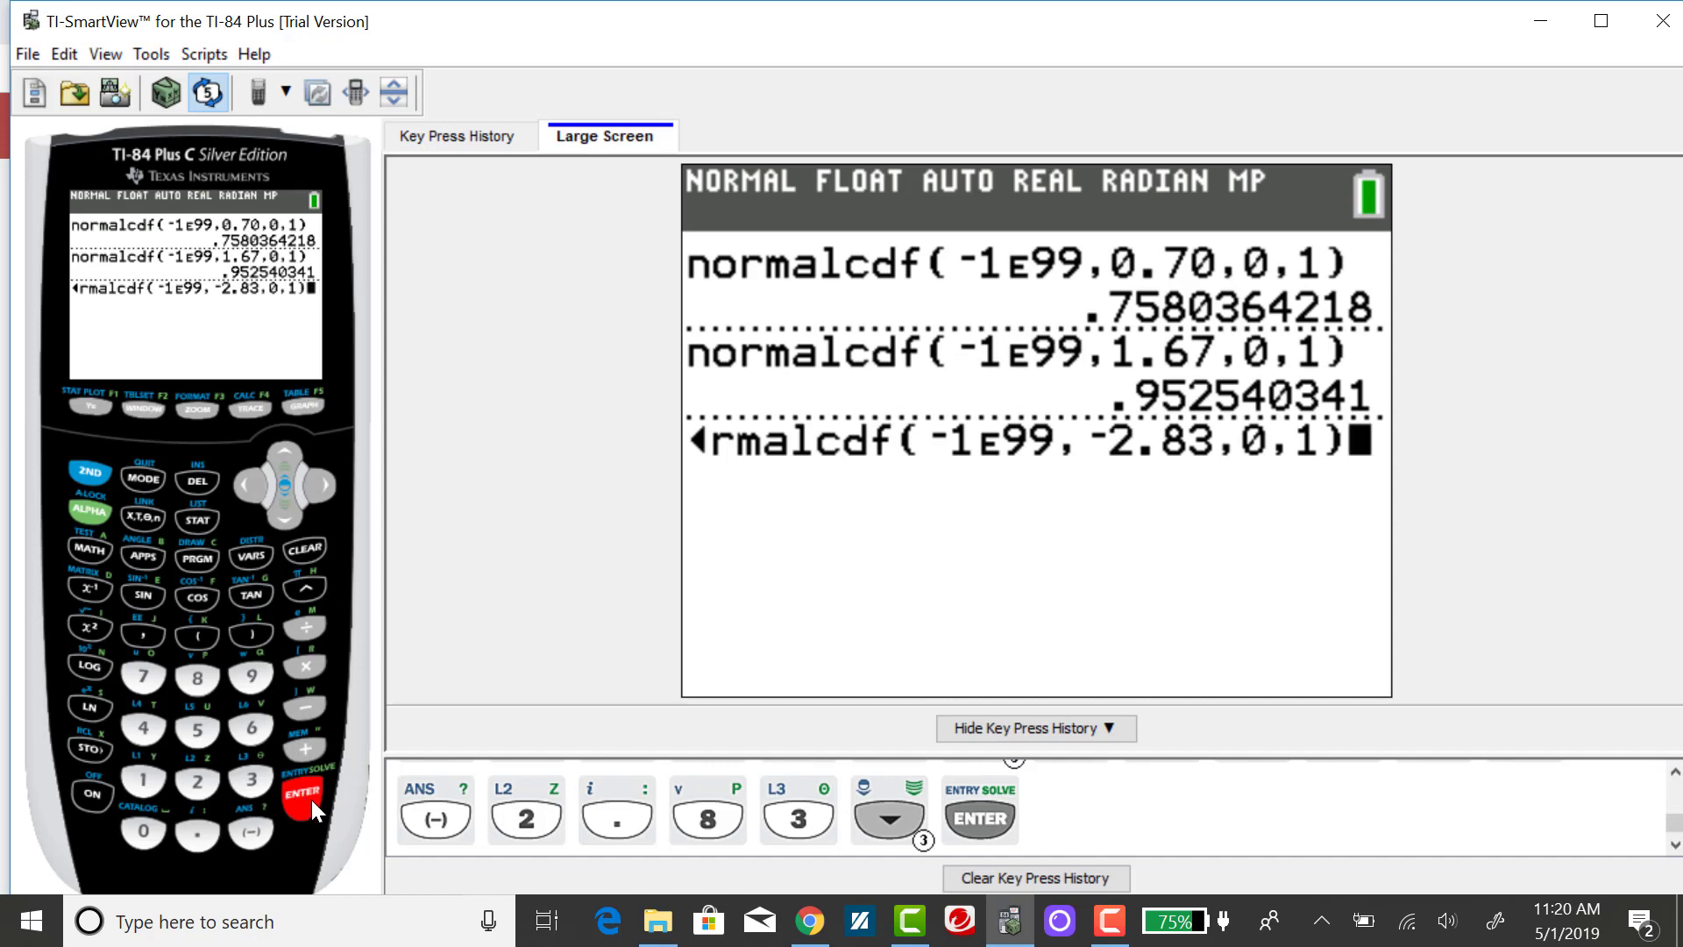
{"action": "left_click", "coordinate": [311, 800]}
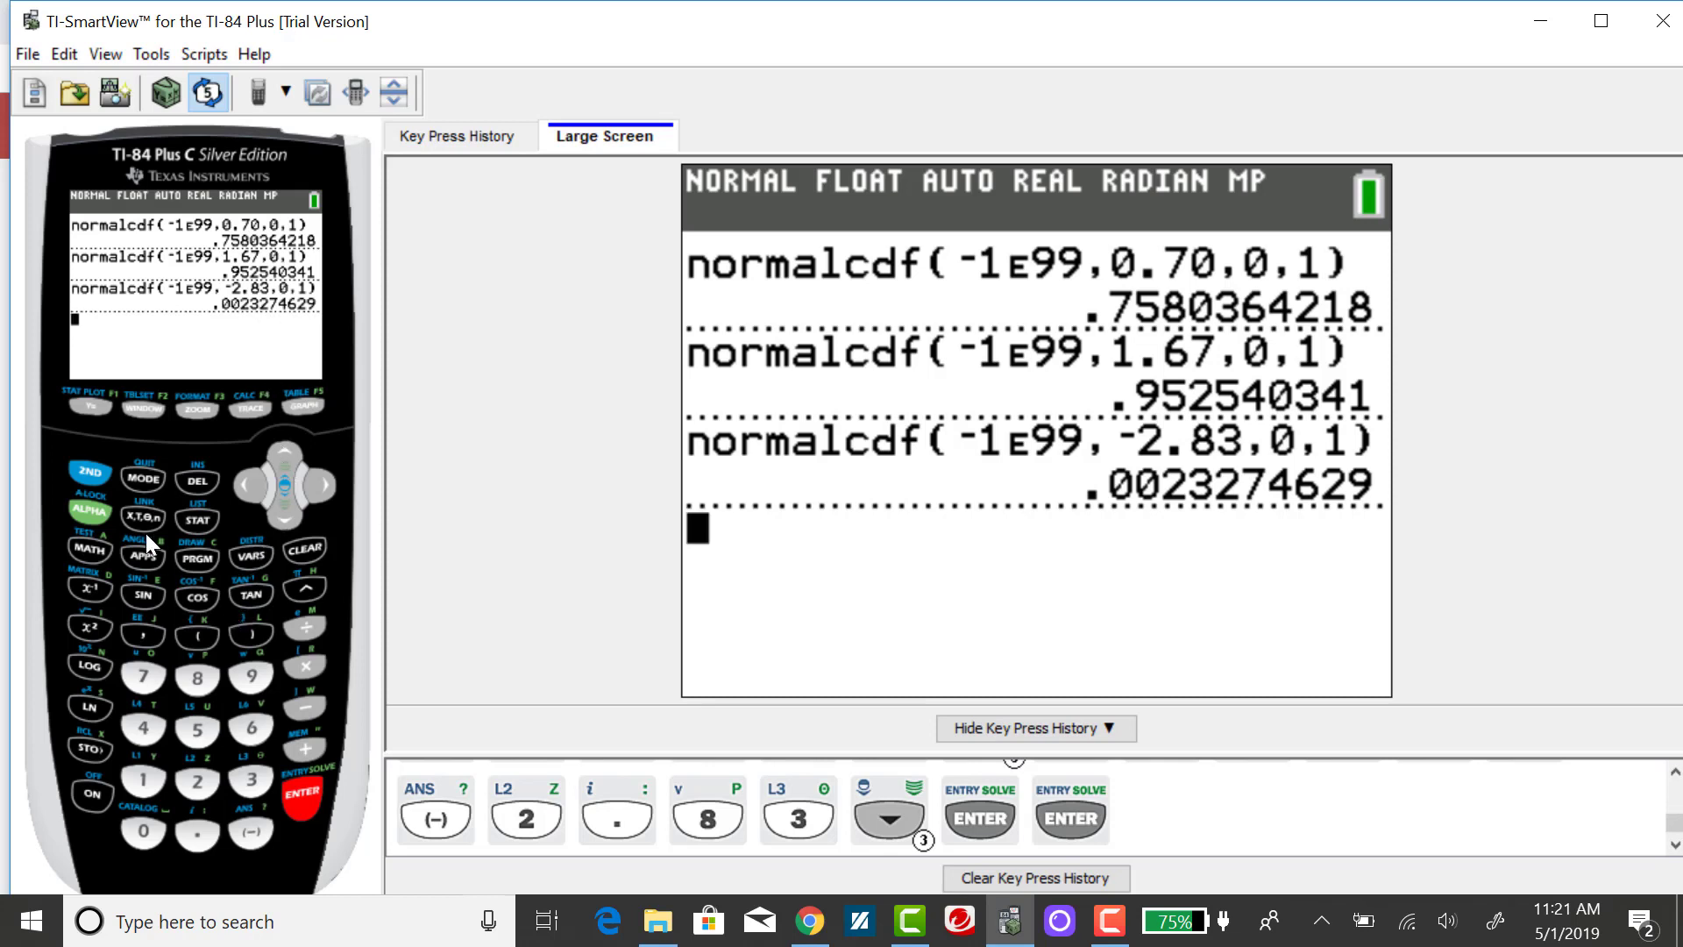
- Open normalcdf for a fourth calculation and set the lower bound to -100000000
{"action": "left_click", "coordinate": [91, 473]}
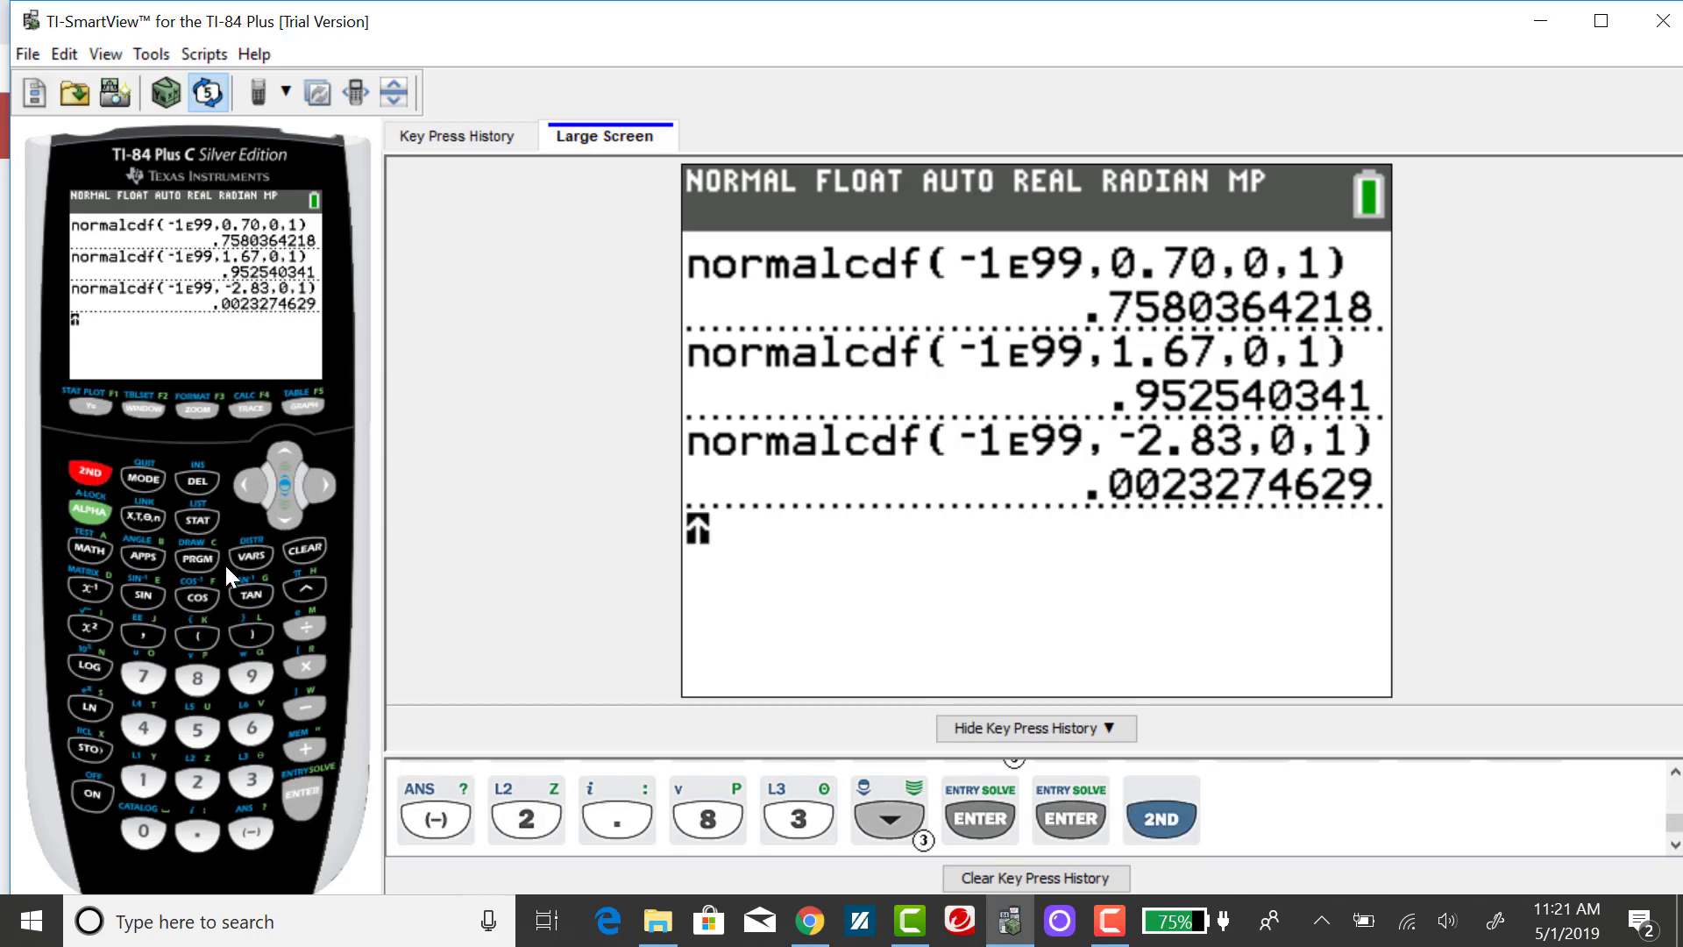
{"action": "left_click", "coordinate": [246, 557]}
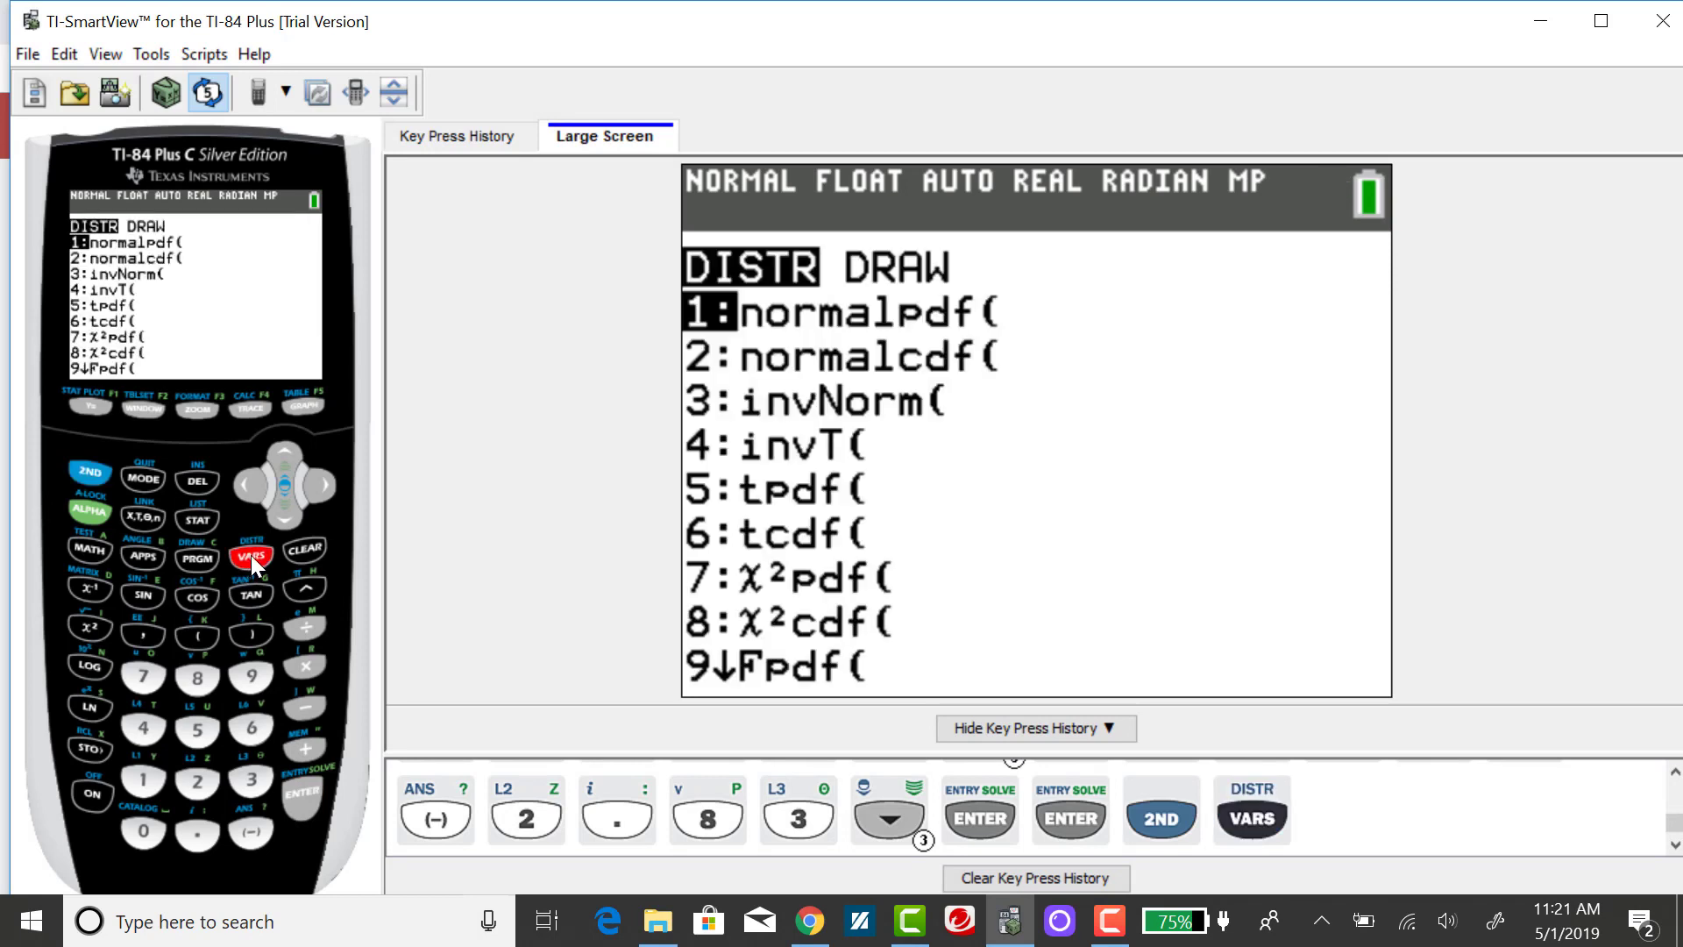
{"action": "left_click", "coordinate": [199, 788]}
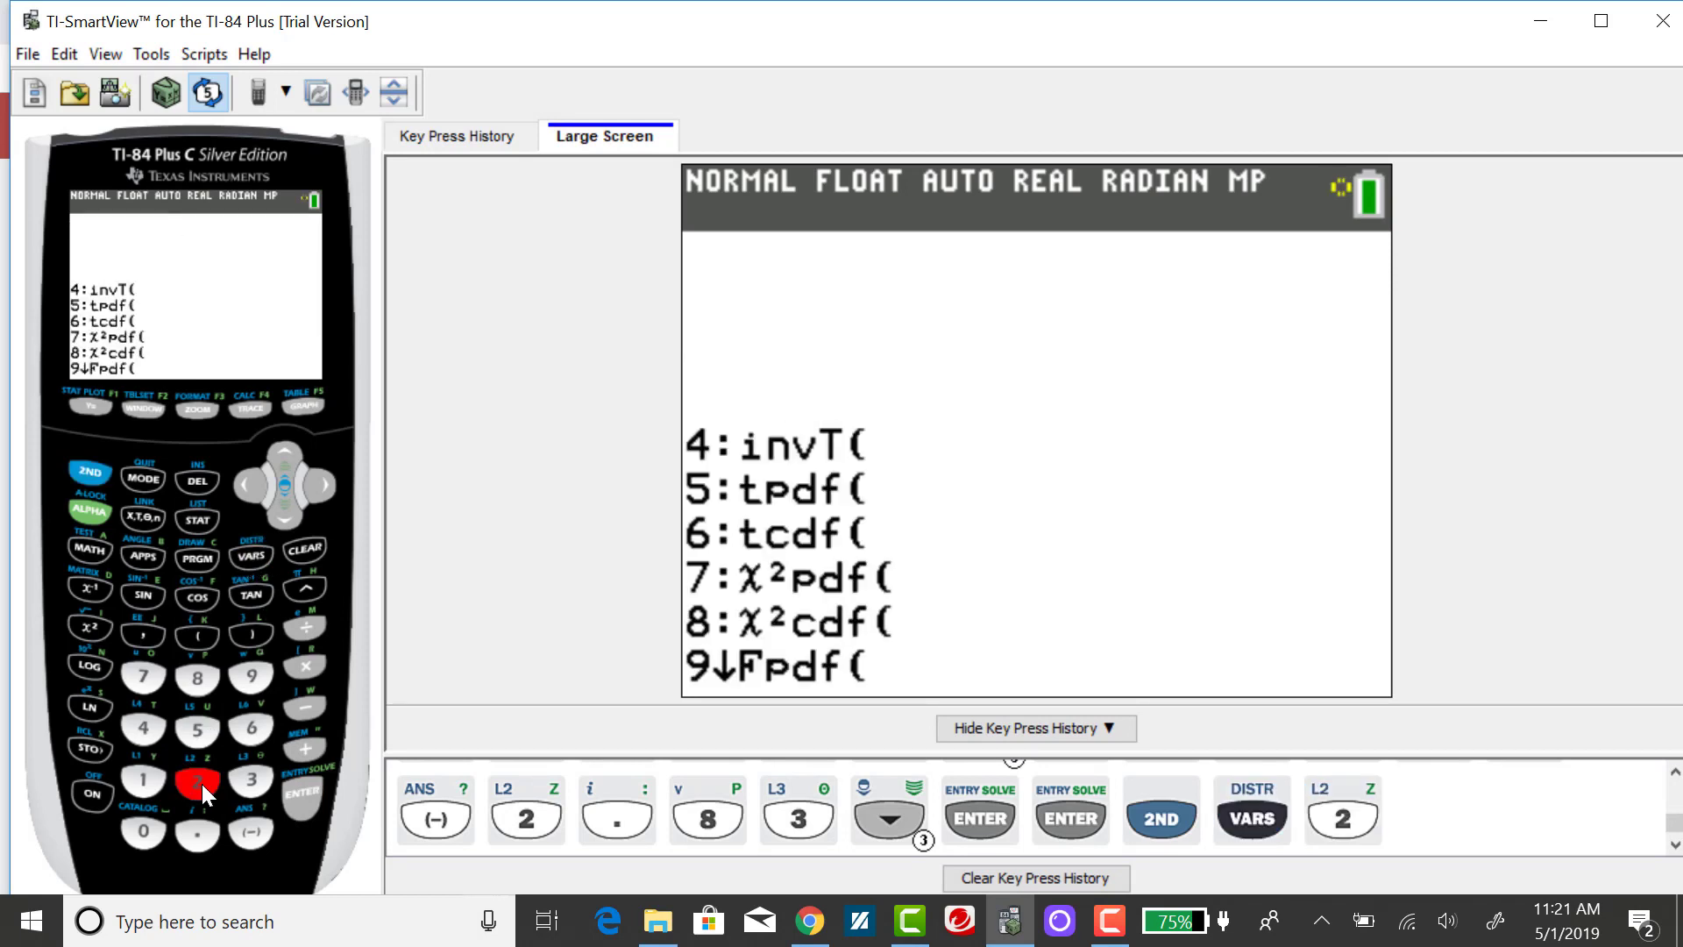
{"action": "left_click", "coordinate": [279, 521]}
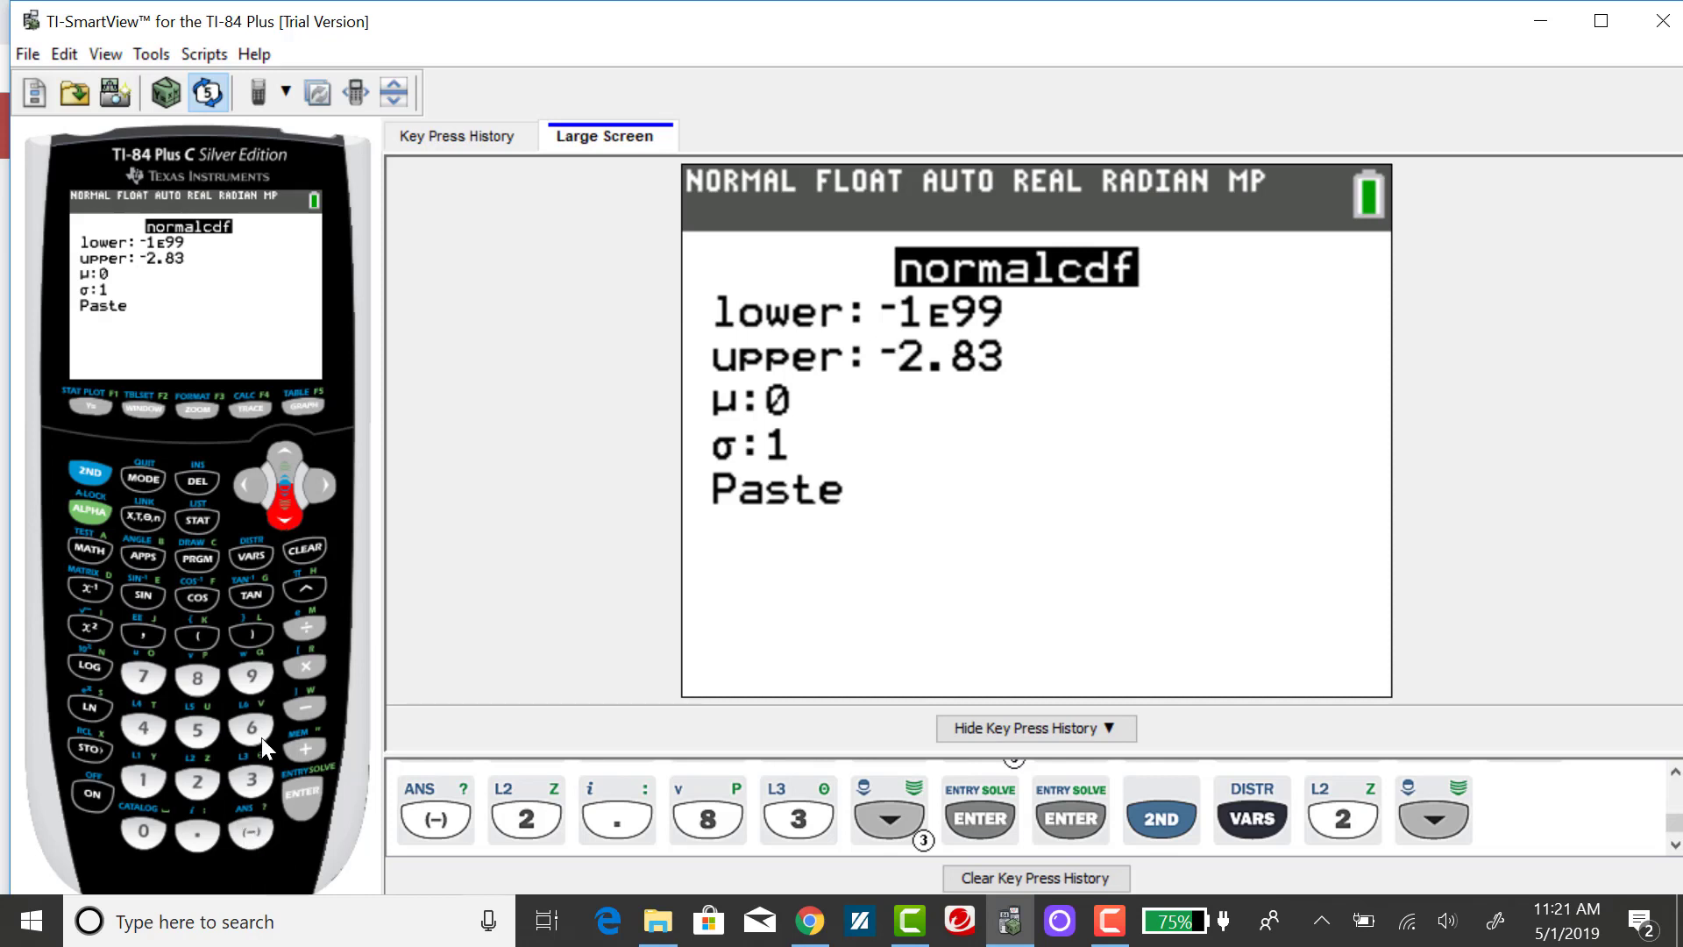
{"action": "left_click", "coordinate": [294, 448]}
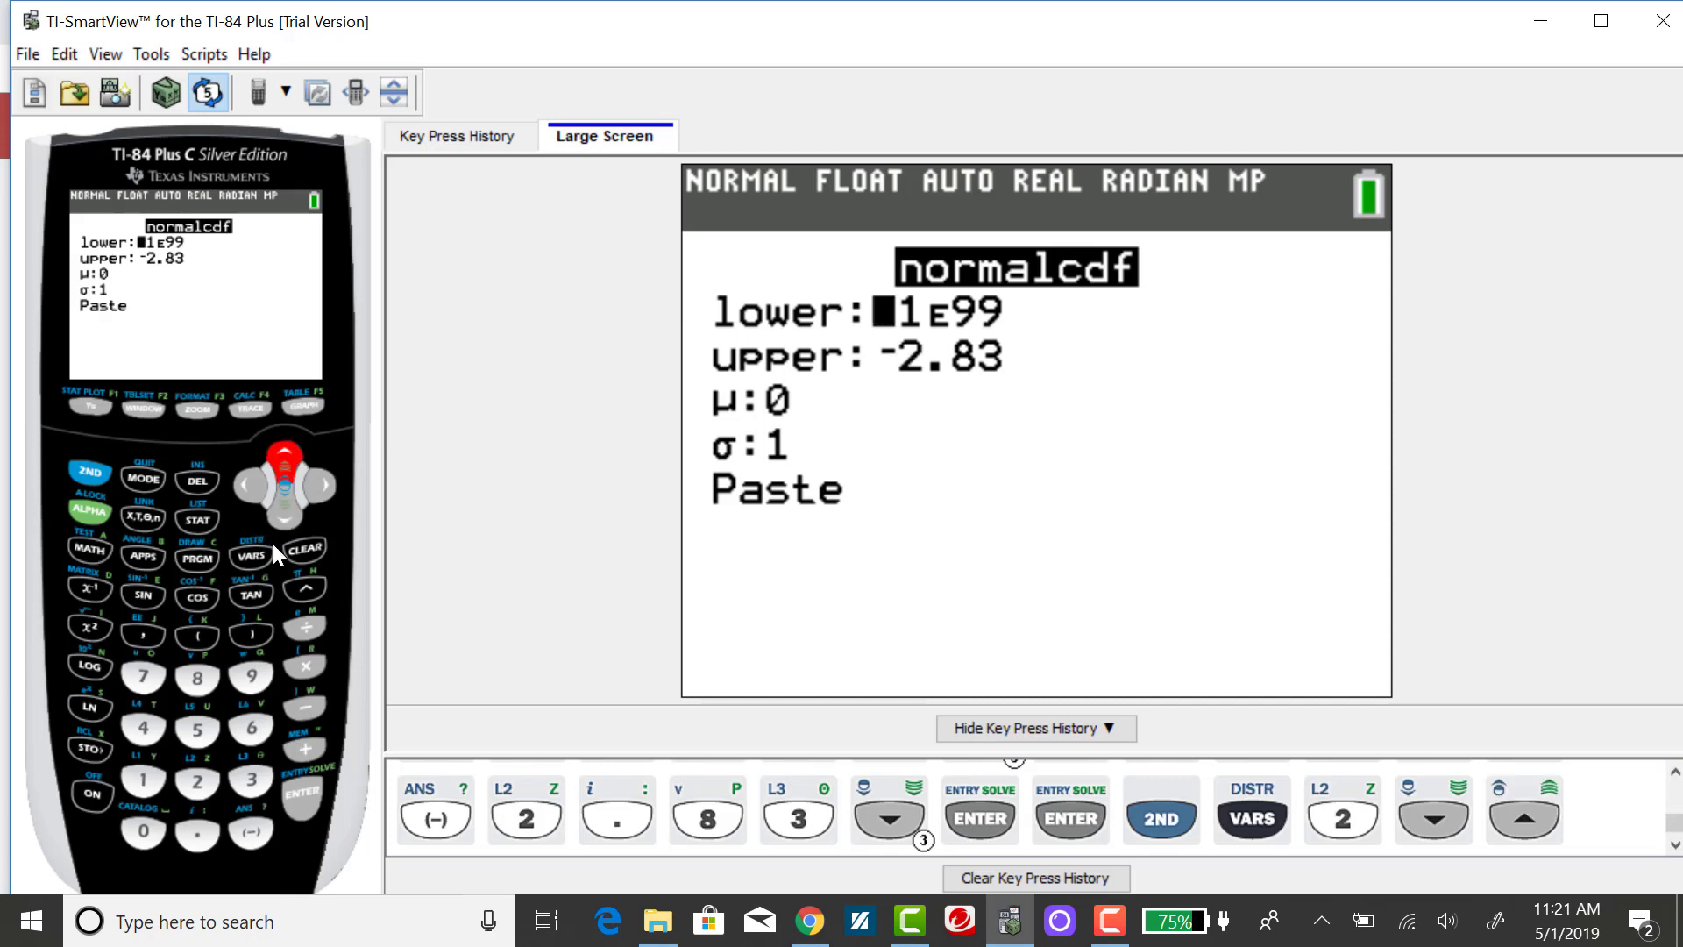
{"action": "left_click", "coordinate": [254, 824]}
{"action": "left_click", "coordinate": [144, 782]}
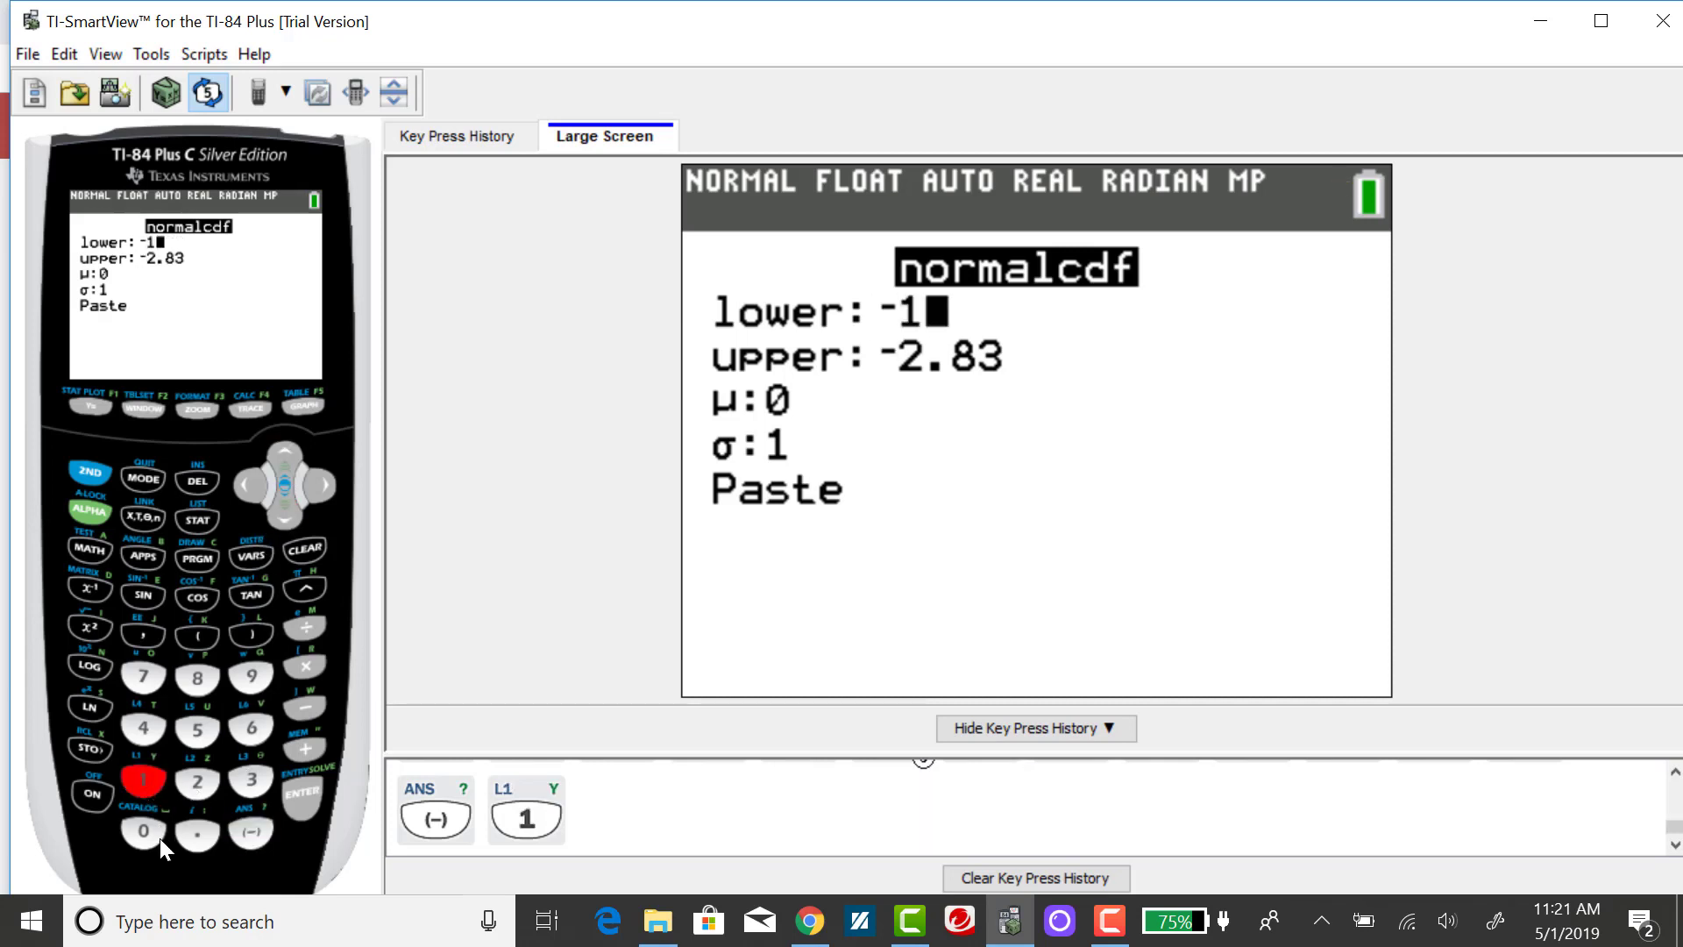
{"action": "left_click", "coordinate": [146, 828]}
{"action": "left_click", "coordinate": [145, 827]}
{"action": "left_click", "coordinate": [146, 827]}
{"action": "left_click", "coordinate": [146, 827]}
{"action": "left_click", "coordinate": [147, 828]}
{"action": "left_click", "coordinate": [146, 827]}
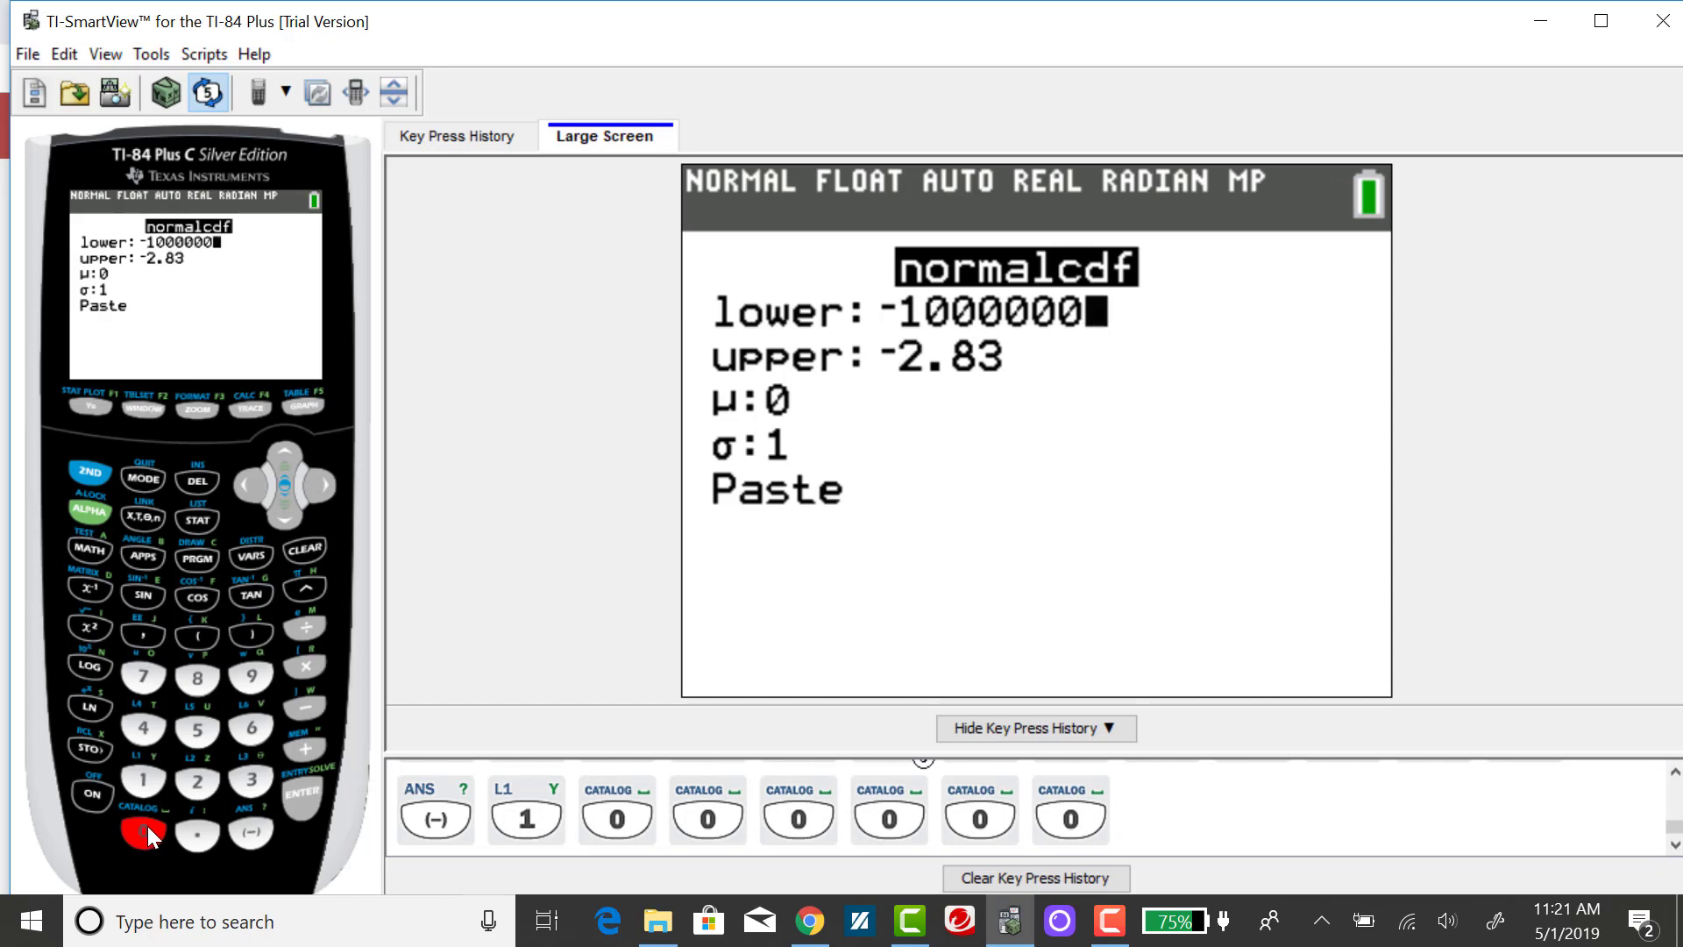
{"action": "left_click", "coordinate": [148, 827]}
{"action": "left_click", "coordinate": [152, 831]}
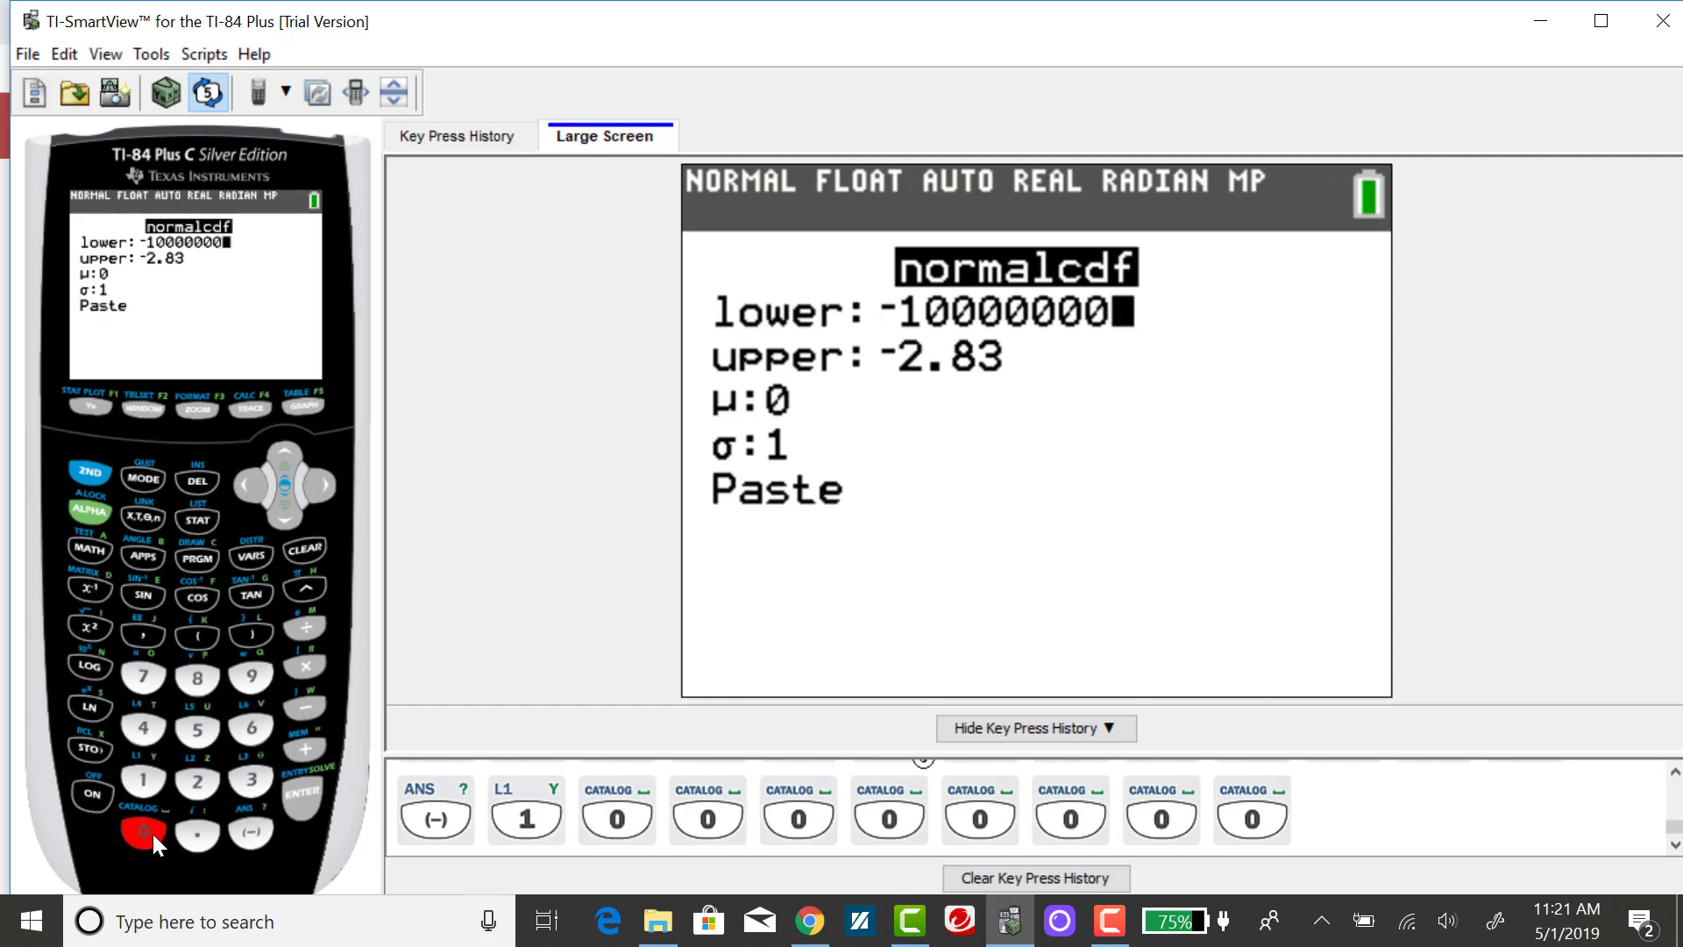
- Set the upper bound of the normalcdf calculation to -0.18
{"action": "left_click", "coordinate": [289, 518]}
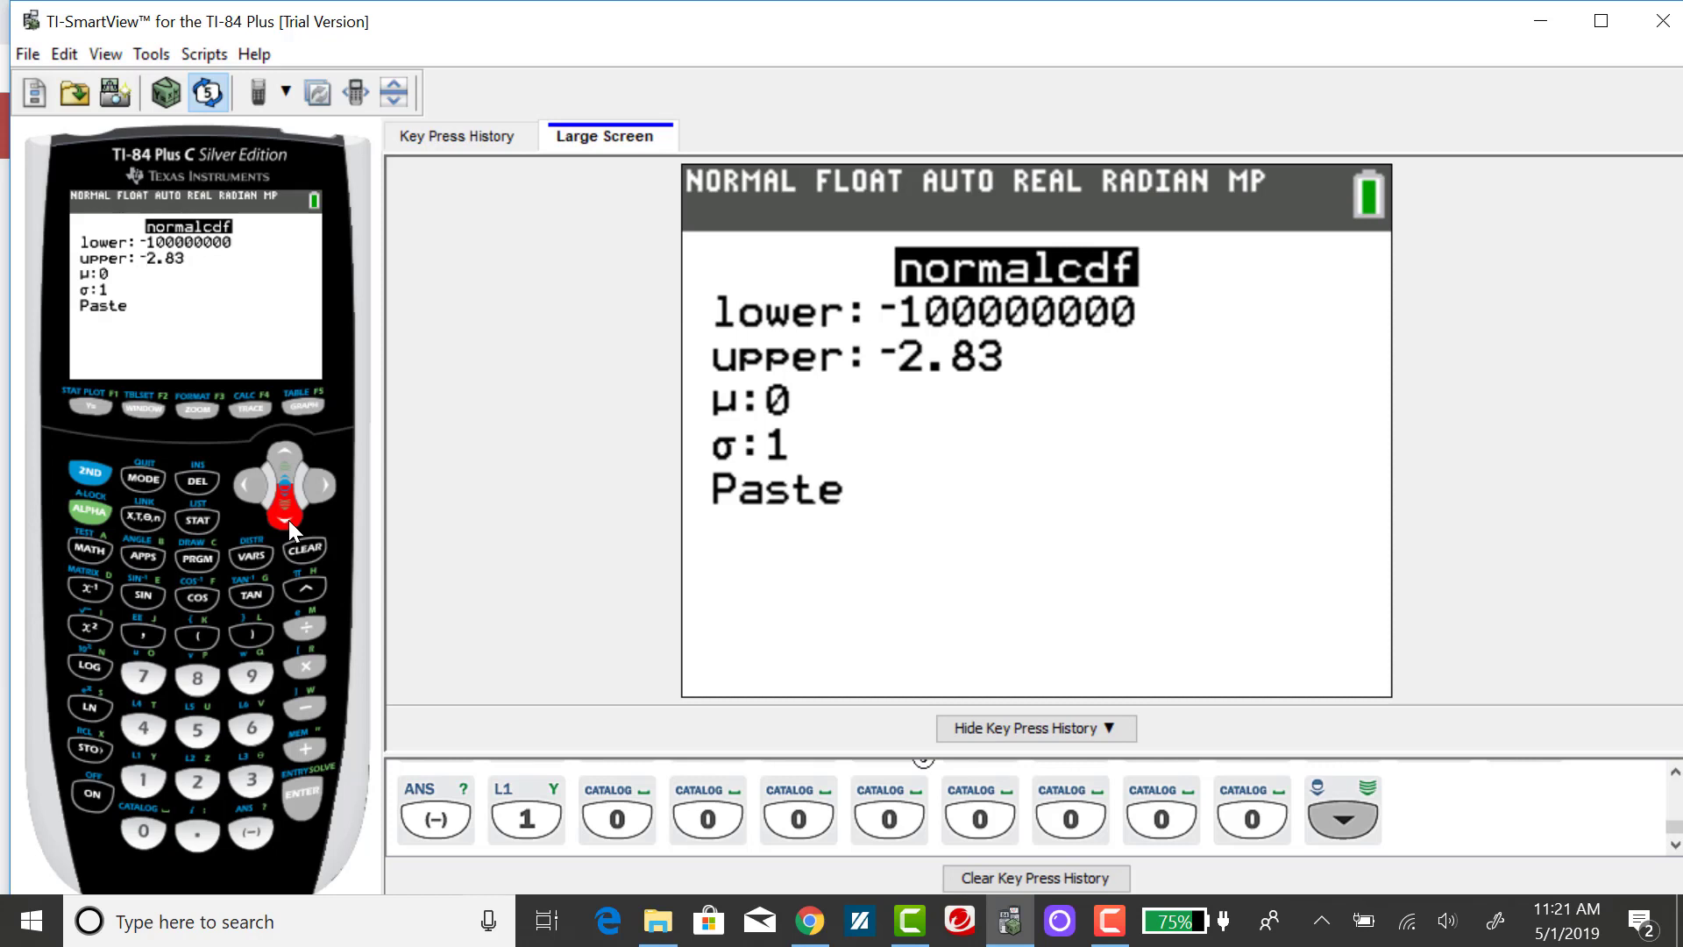
{"action": "left_click", "coordinate": [261, 832]}
{"action": "left_click", "coordinate": [144, 832]}
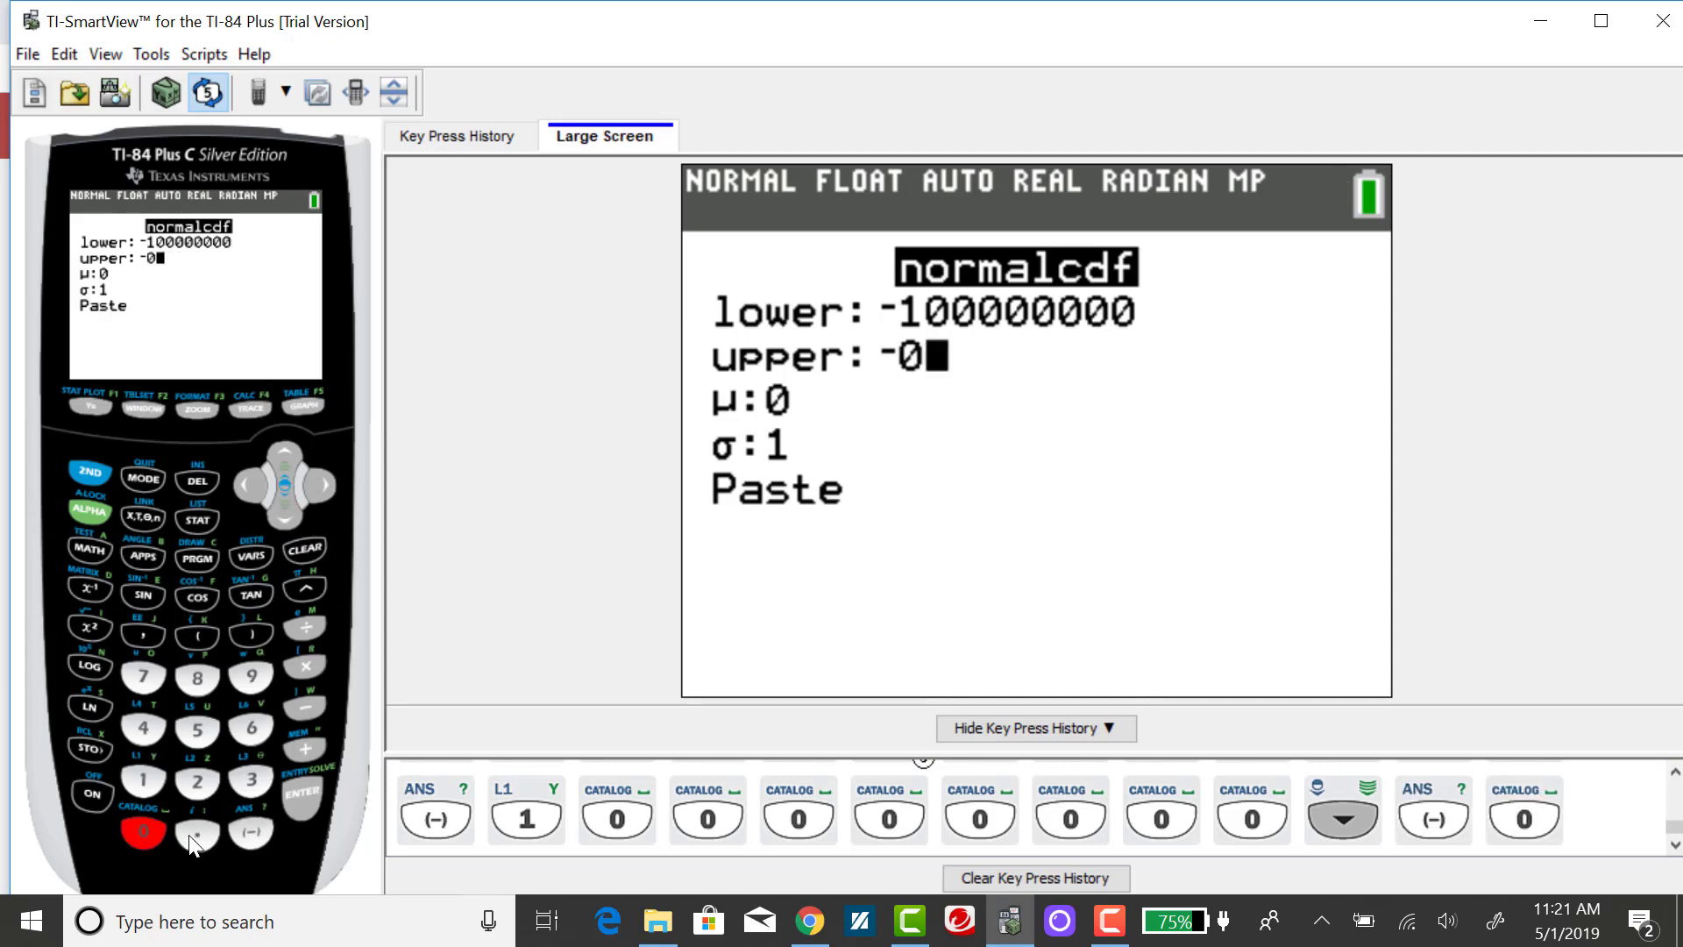
{"action": "left_click", "coordinate": [198, 833]}
{"action": "left_click", "coordinate": [143, 778]}
{"action": "left_click", "coordinate": [197, 677]}
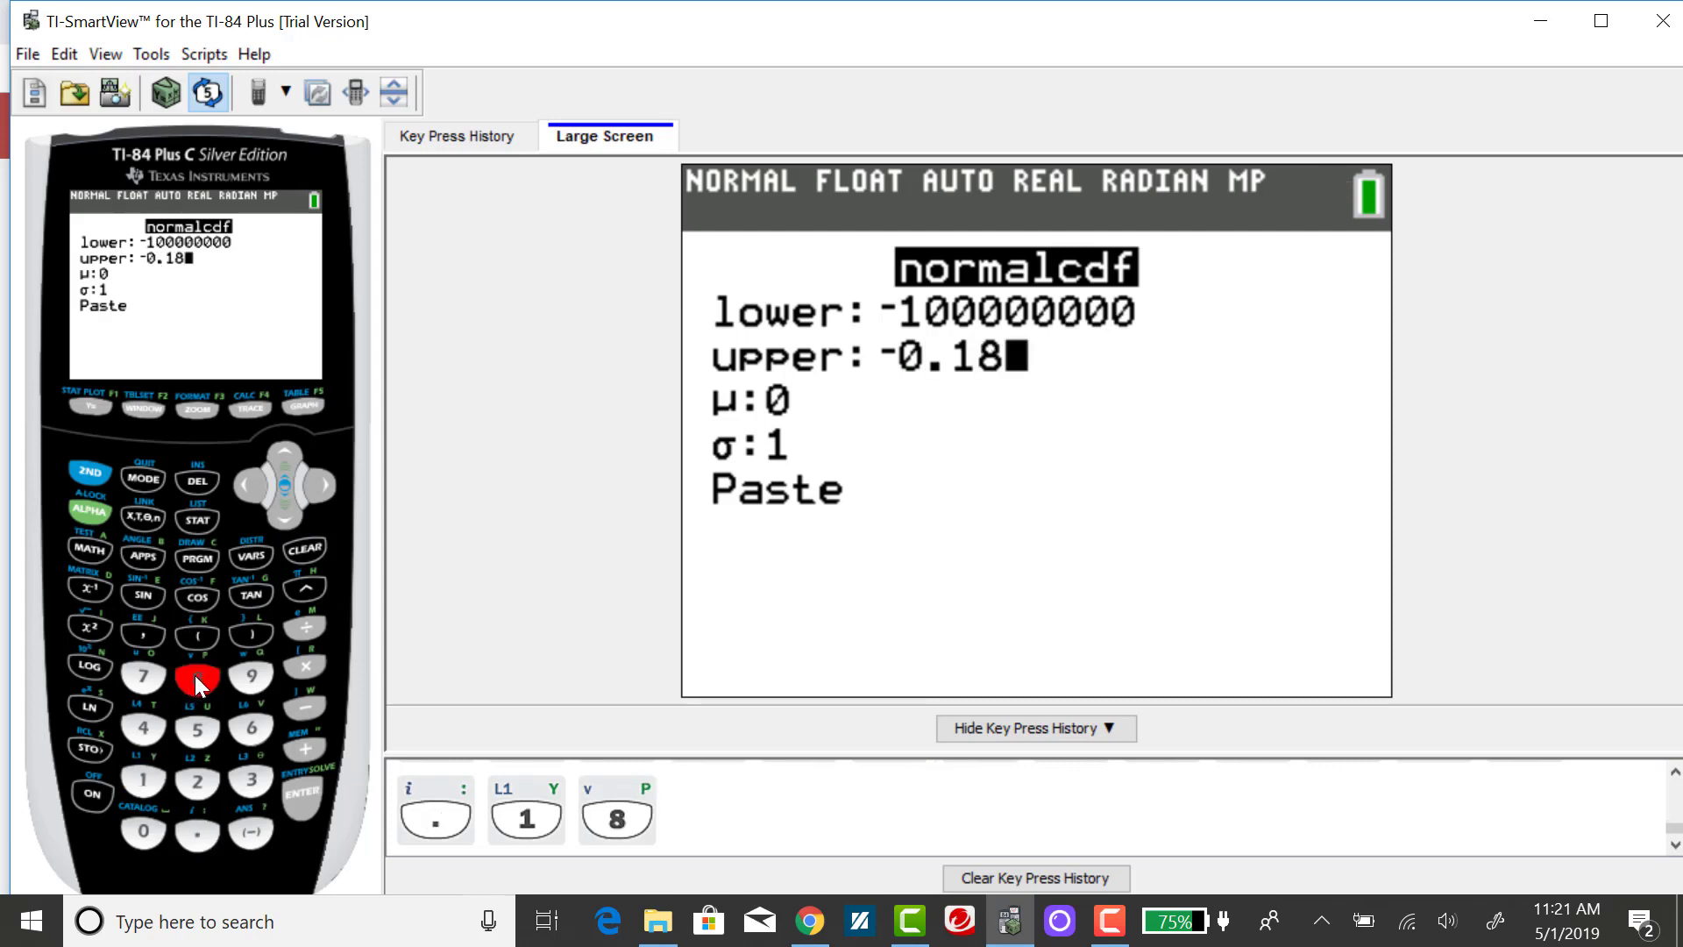
- Paste normalcdf(-100000000,-0.18,0,1) to the home screen and evaluate it
{"action": "left_click", "coordinate": [285, 522]}
{"action": "left_click", "coordinate": [286, 523]}
{"action": "left_click", "coordinate": [286, 522]}
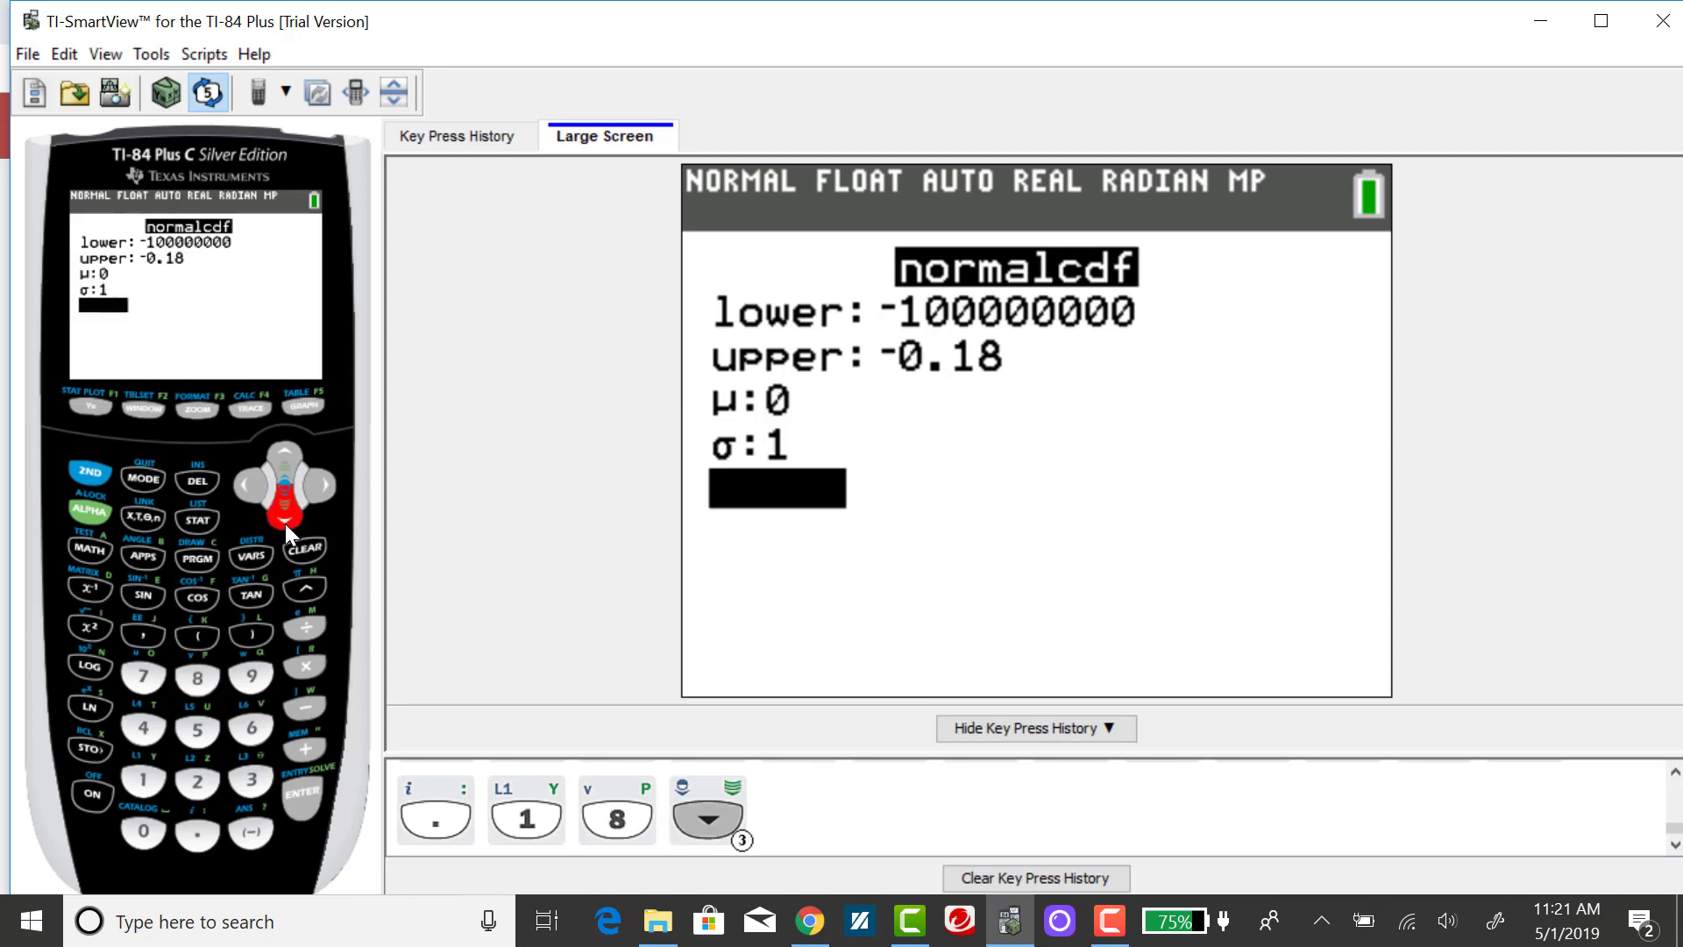
{"action": "left_click", "coordinate": [303, 789]}
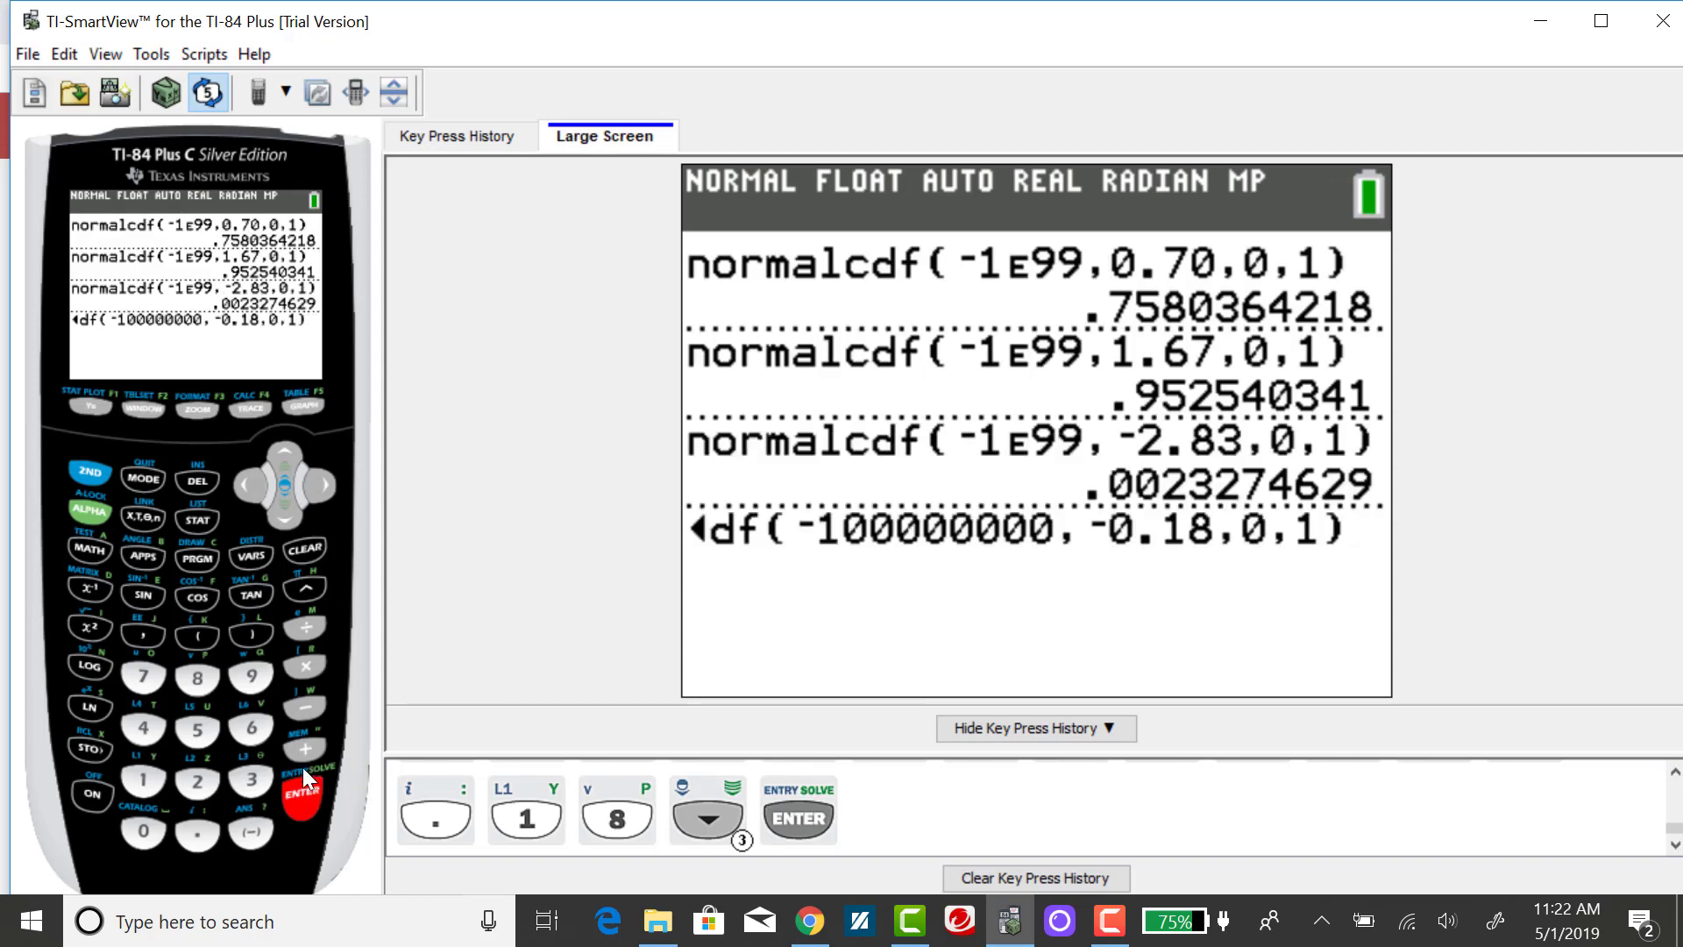
{"action": "left_click", "coordinate": [306, 794]}
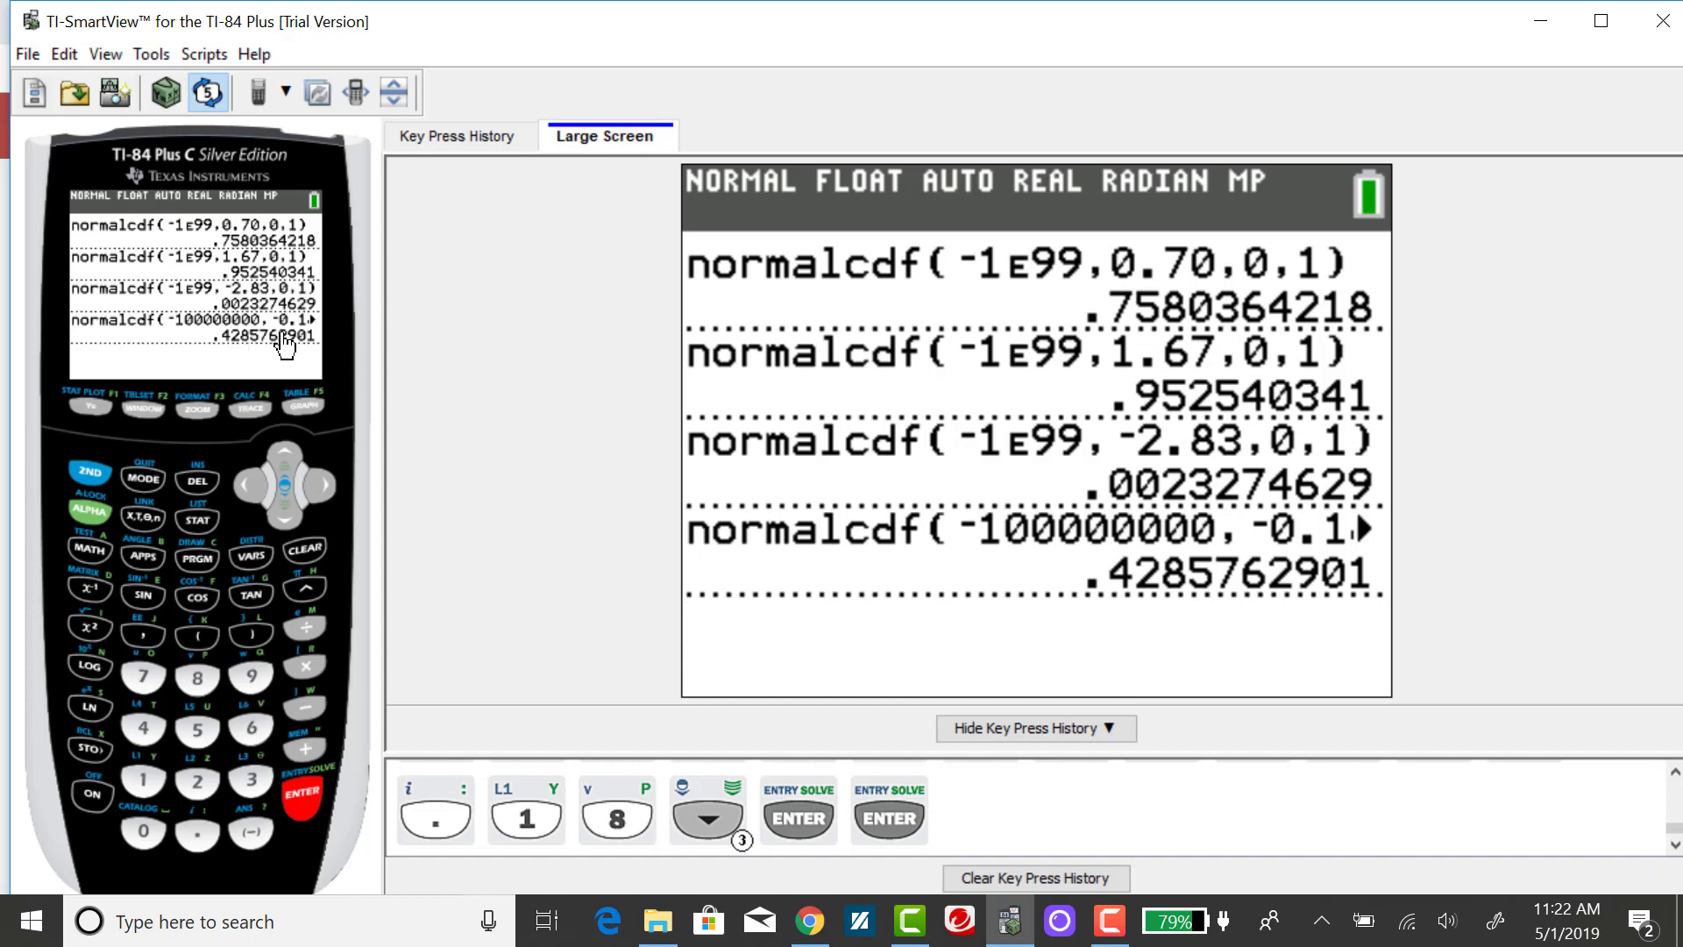
{"action": "left_click", "coordinate": [1110, 921]}
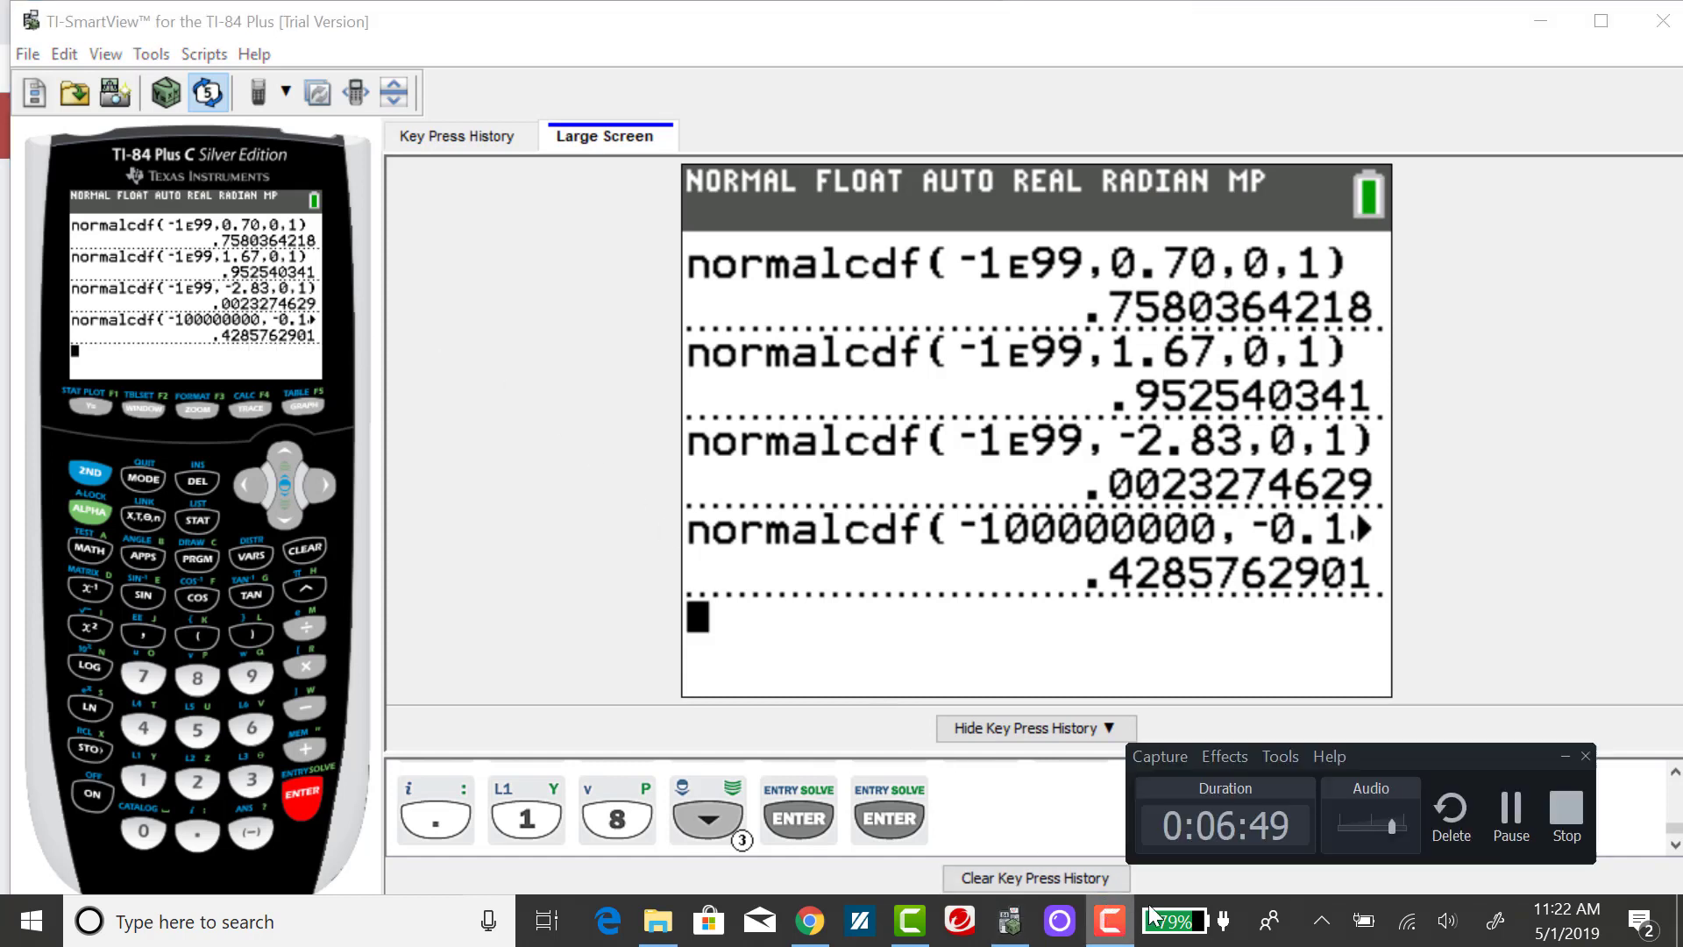